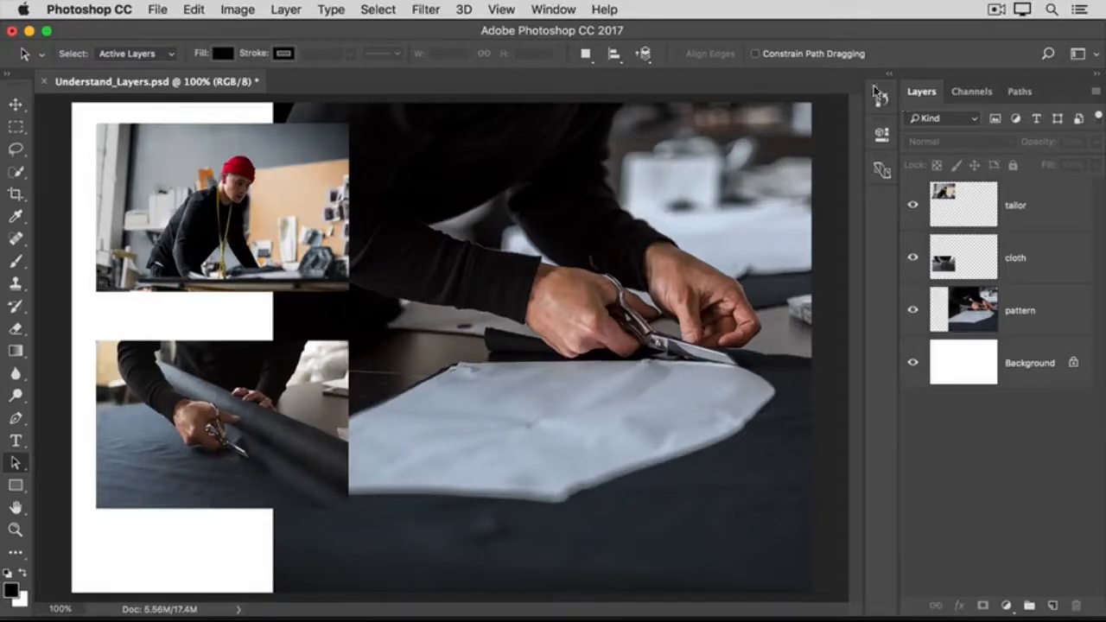
pyautogui.click(556, 13)
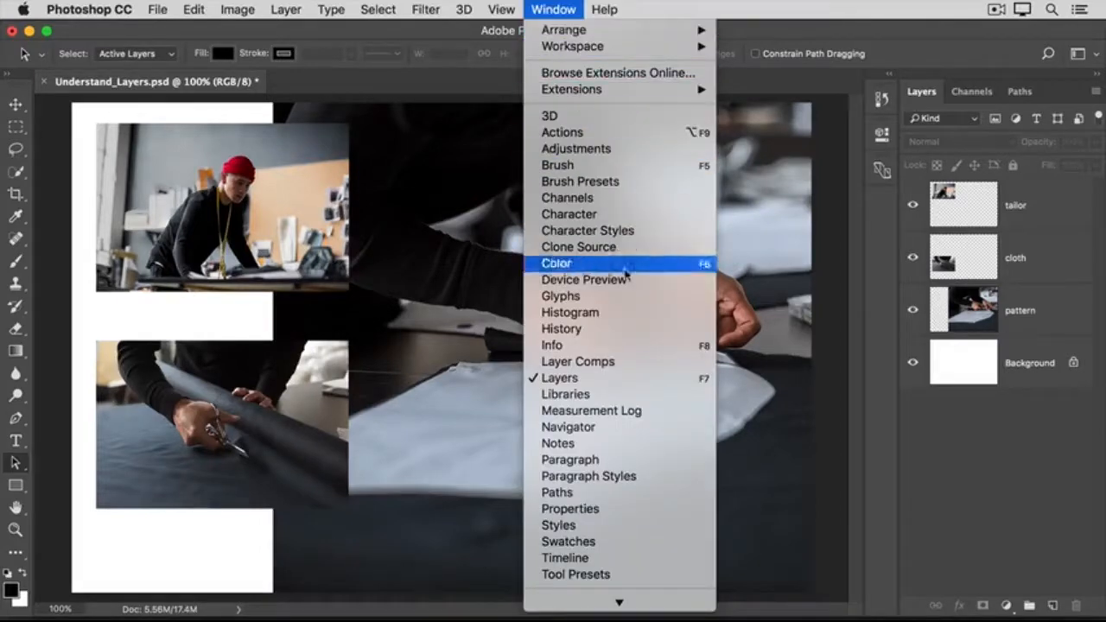
pyautogui.click(636, 386)
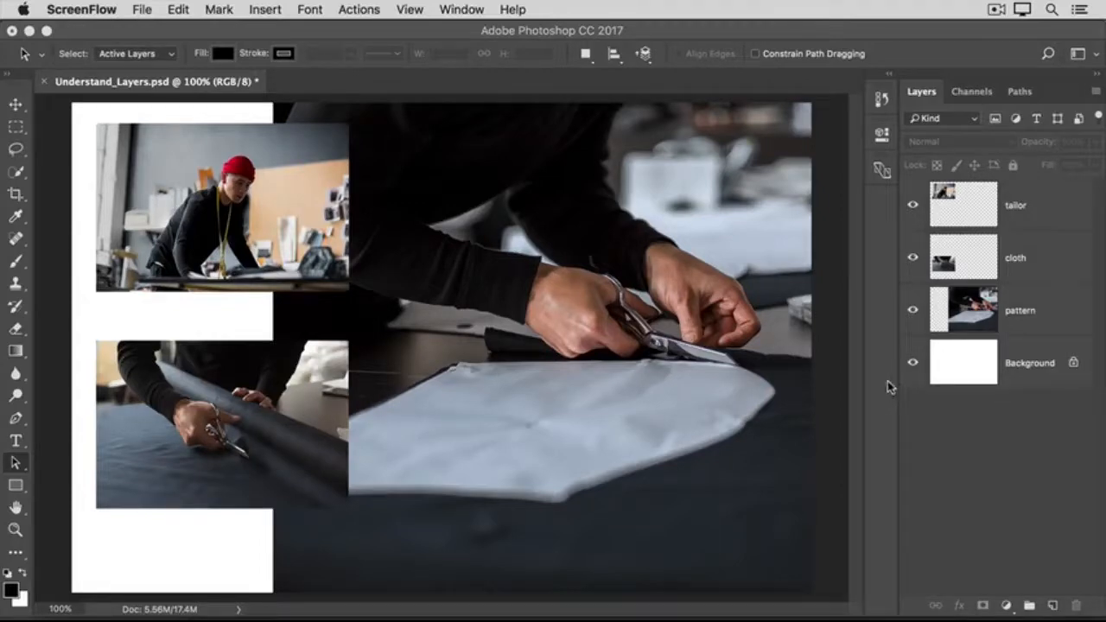
# Step: Hide the tailor, cloth and pattern layers, leaving only the Background layer switched on
pyautogui.click(913, 208)
pyautogui.click(914, 210)
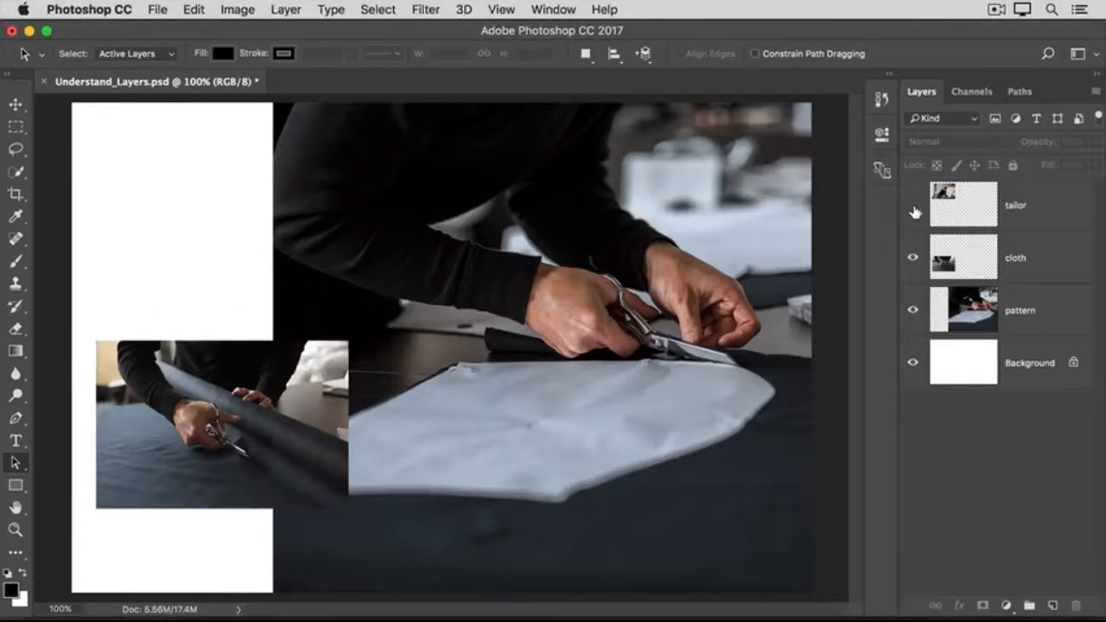
pyautogui.click(914, 260)
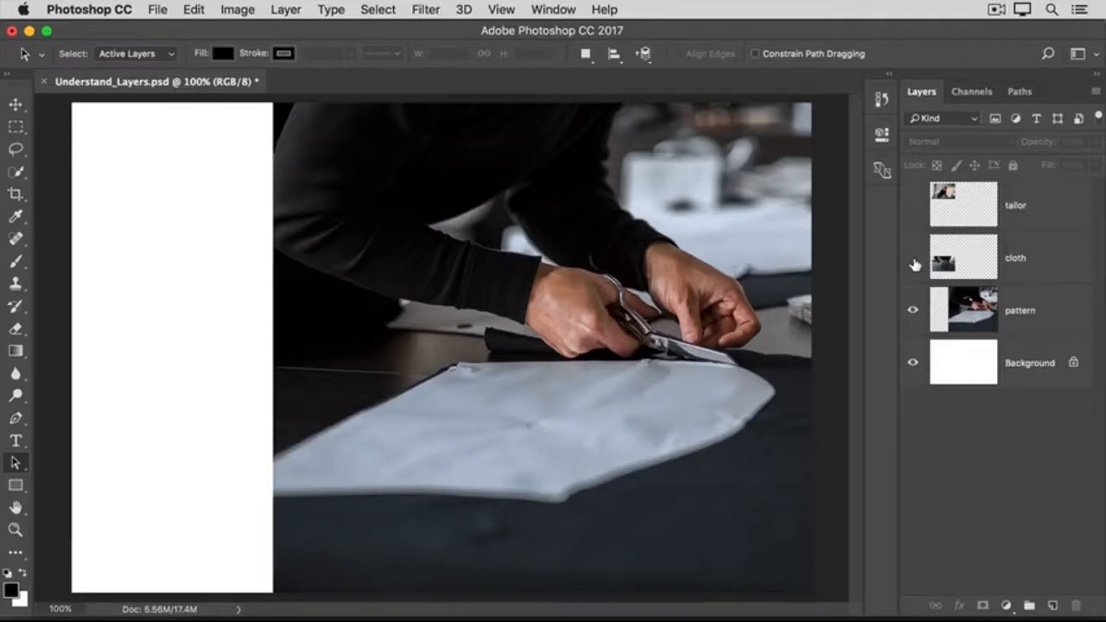
pyautogui.click(913, 313)
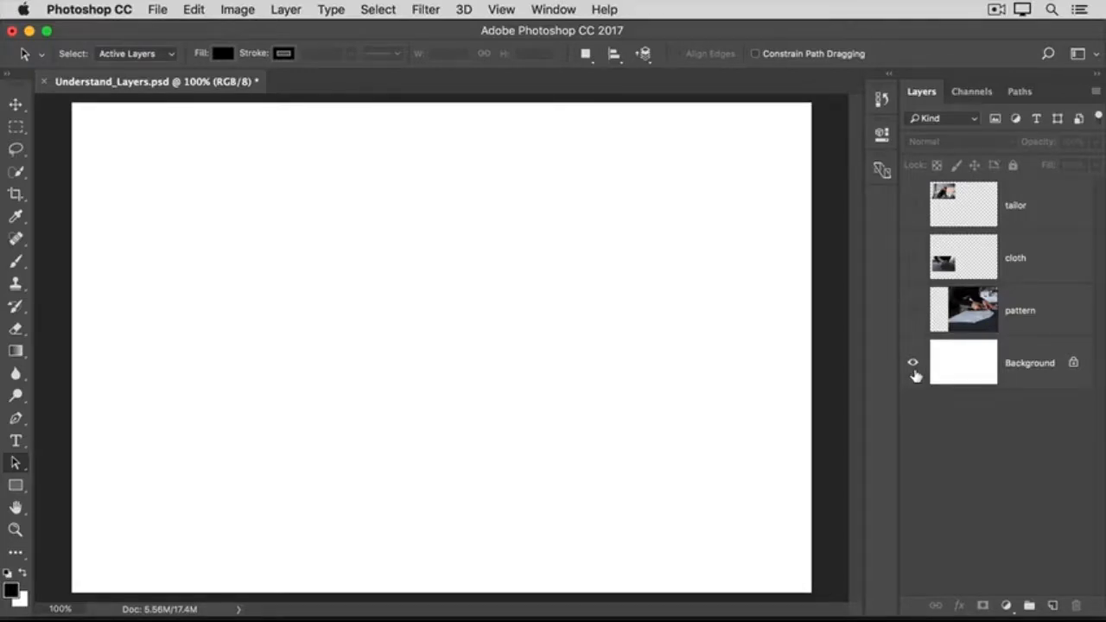
# Step: Turn the visibility of the pattern, cloth and tailor layers back on
pyautogui.click(911, 316)
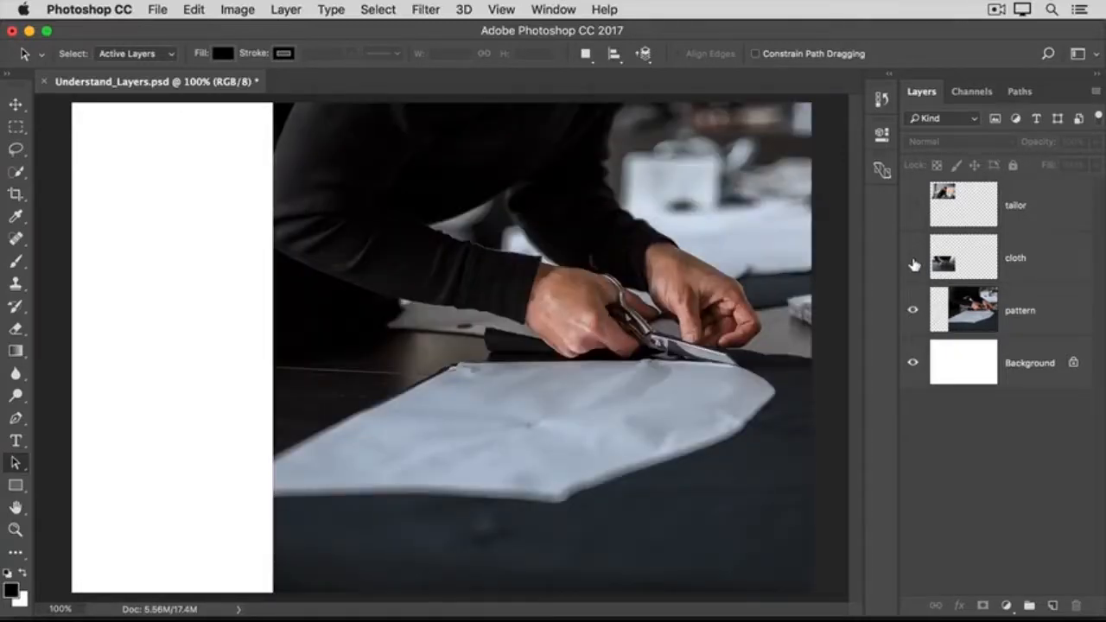
pyautogui.click(912, 259)
pyautogui.click(912, 206)
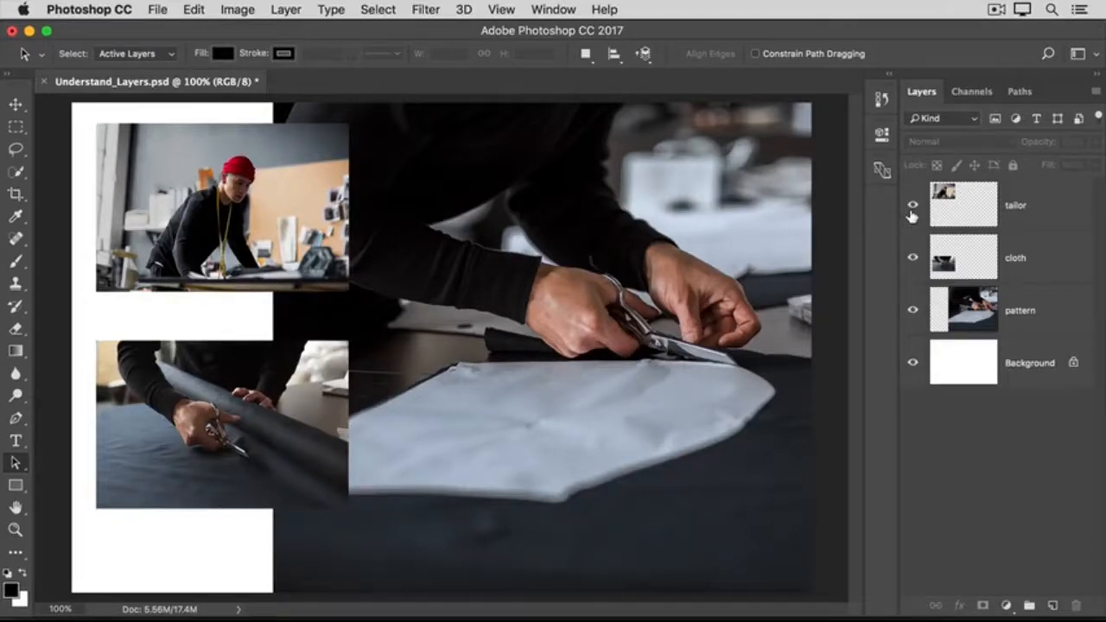
# Step: Isolate the tailor layer by hiding all the others at once, and restore the visibility of all layers
pyautogui.keyDown('alt'); pyautogui.click(912, 209); pyautogui.keyUp('alt')
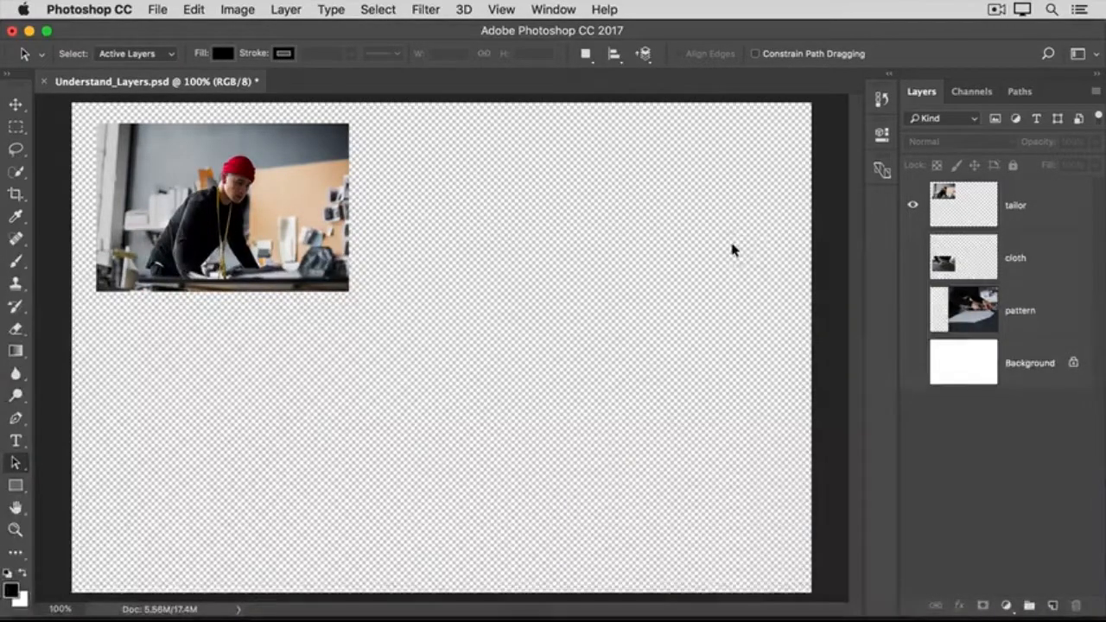
pyautogui.keyDown('alt'); pyautogui.click(912, 207); pyautogui.keyUp('alt')
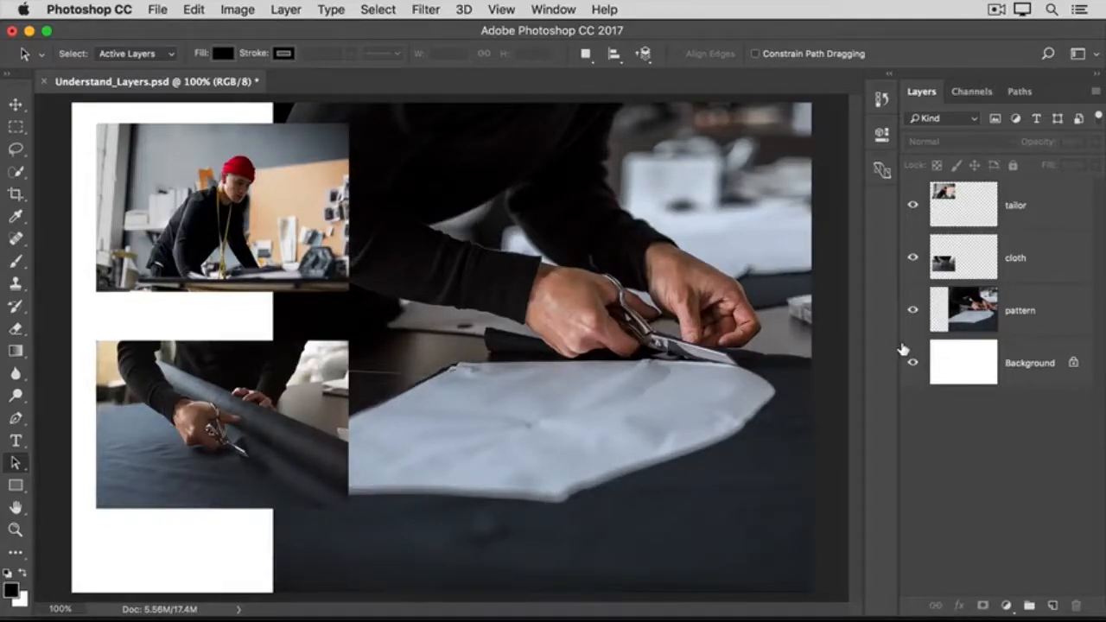
# Step: Select the cloth layer and move its photo slightly down in the composition with the Move tool
pyautogui.click(1045, 264)
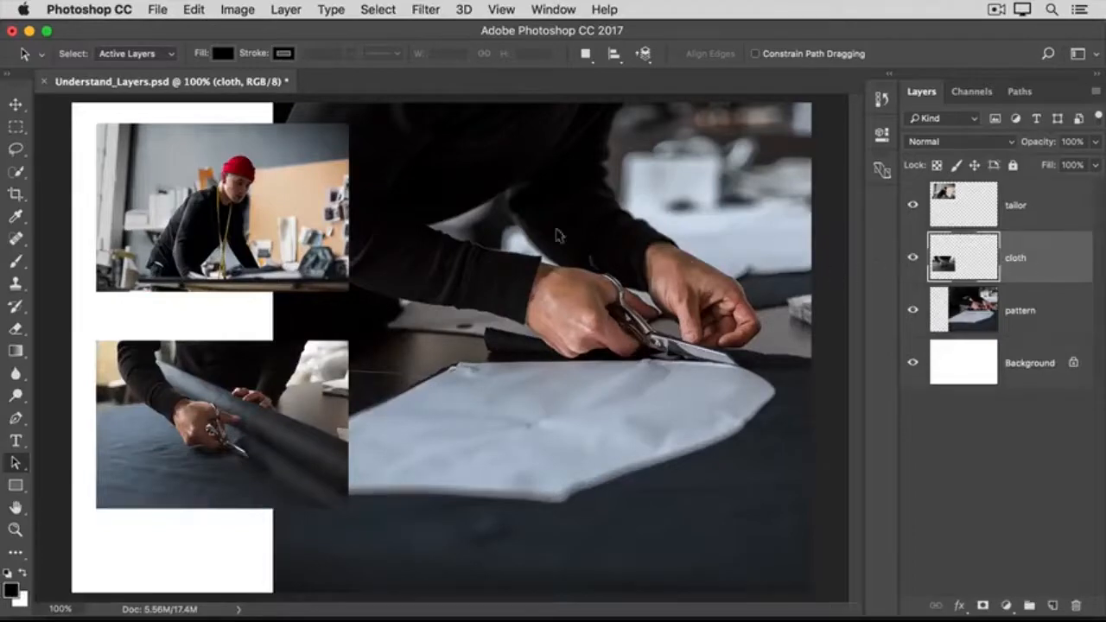
pyautogui.click(16, 108)
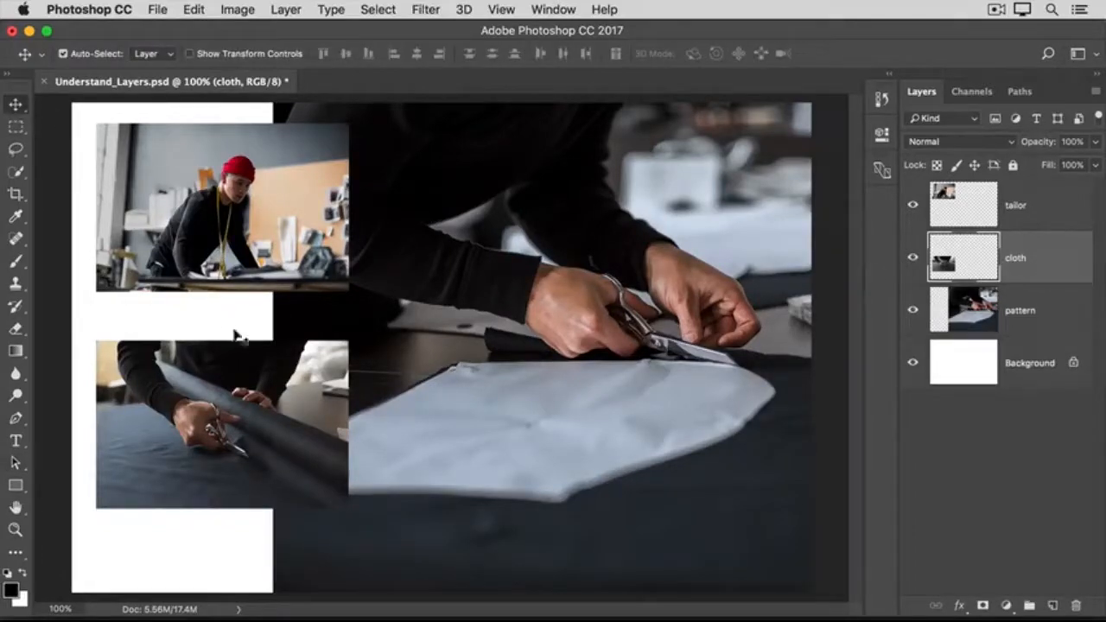
pyautogui.moveTo(268, 399); pyautogui.dragTo(271, 419)
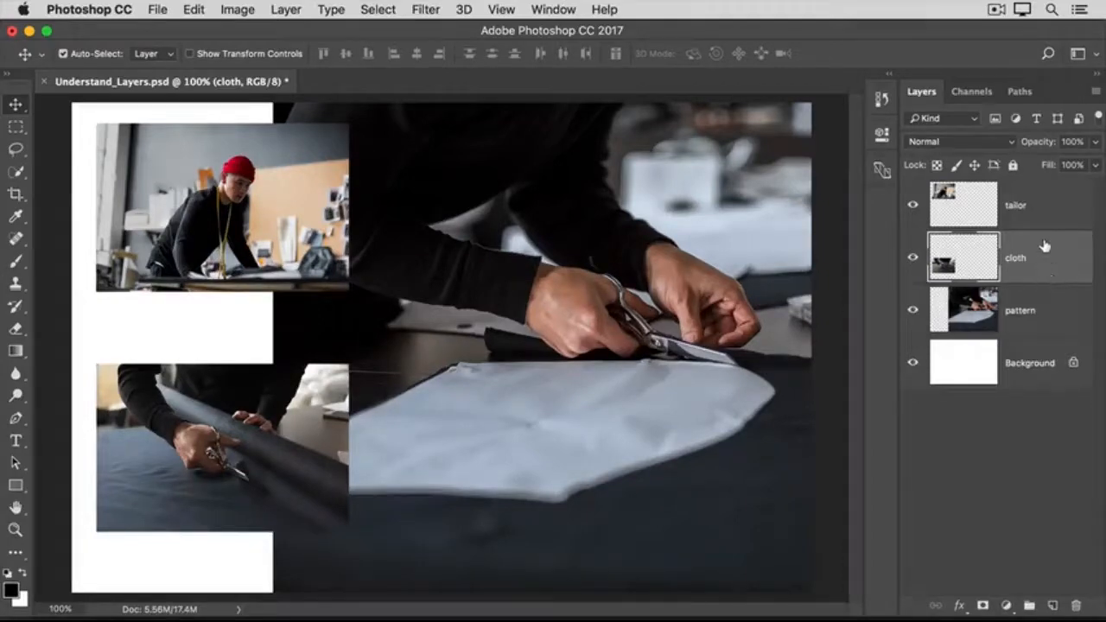
# Step: Add the tailor layer to the selected cloth layer and move both photos slightly down together
pyautogui.press('super')
pyautogui.keyDown('super'); pyautogui.click(1047, 211); pyautogui.keyUp('super')
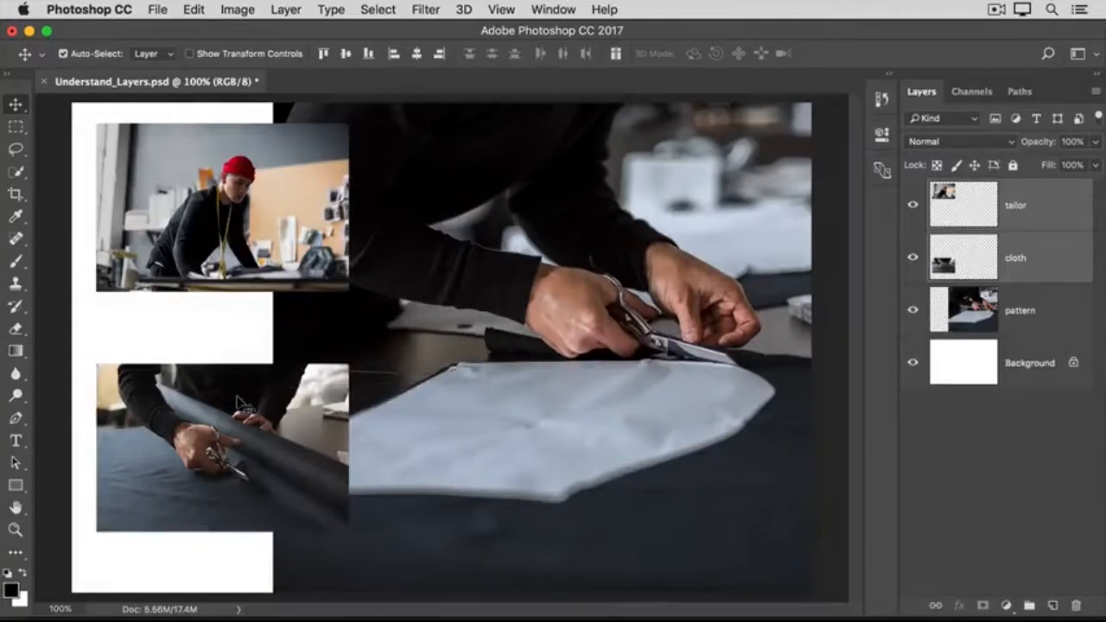
pyautogui.moveTo(238, 399); pyautogui.dragTo(243, 419)
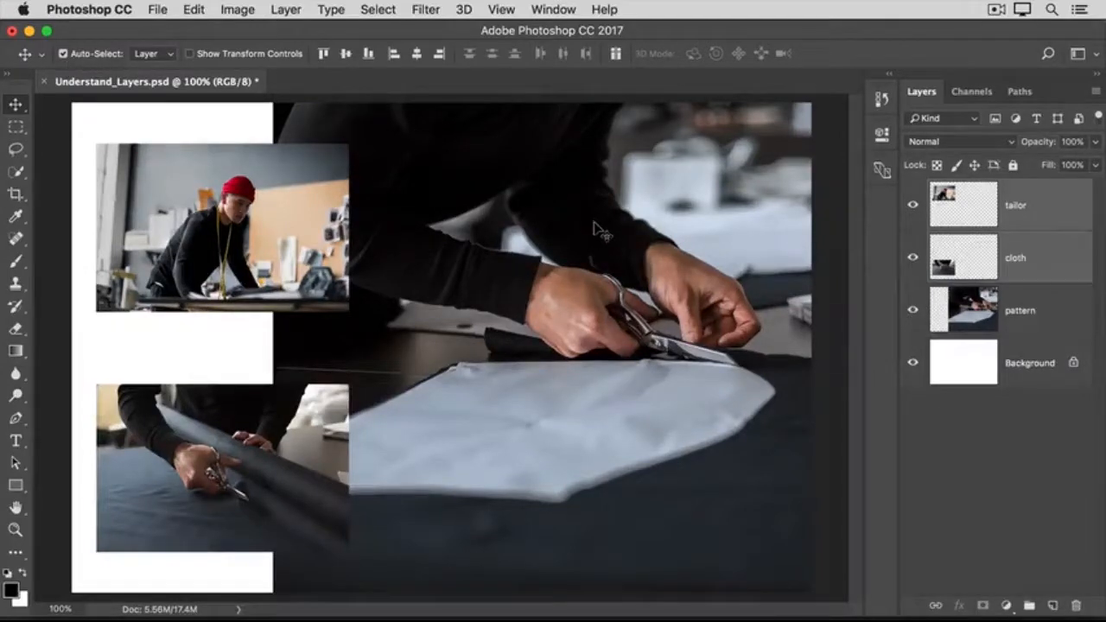
# Step: Select the pattern layer directly from its photo in the image and turn off Auto-Select for the Move tool
pyautogui.click(594, 227)
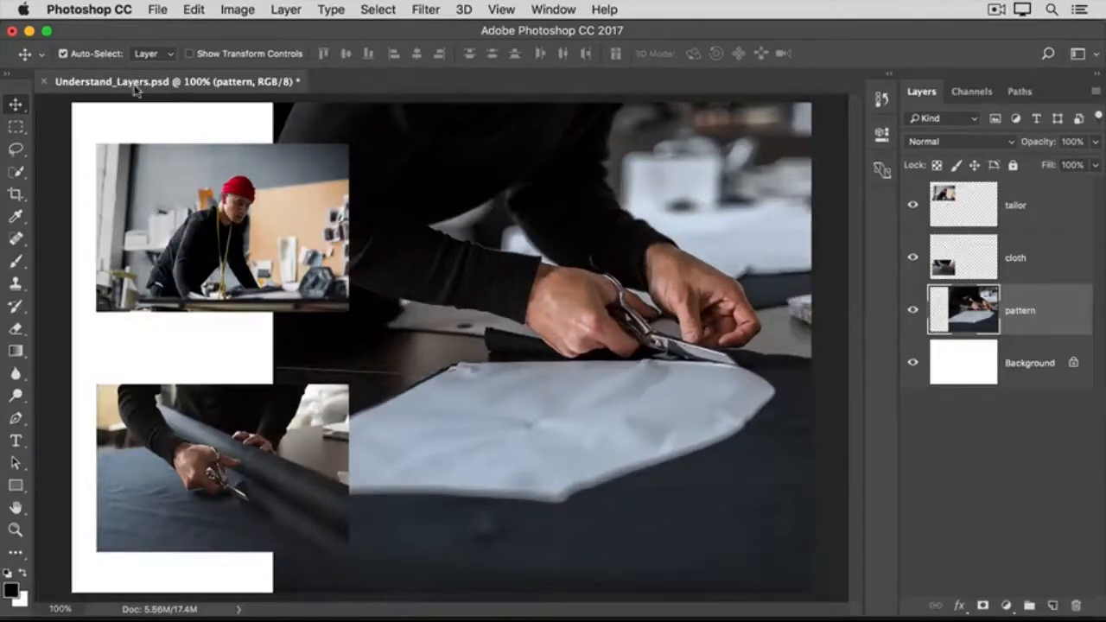
pyautogui.click(63, 55)
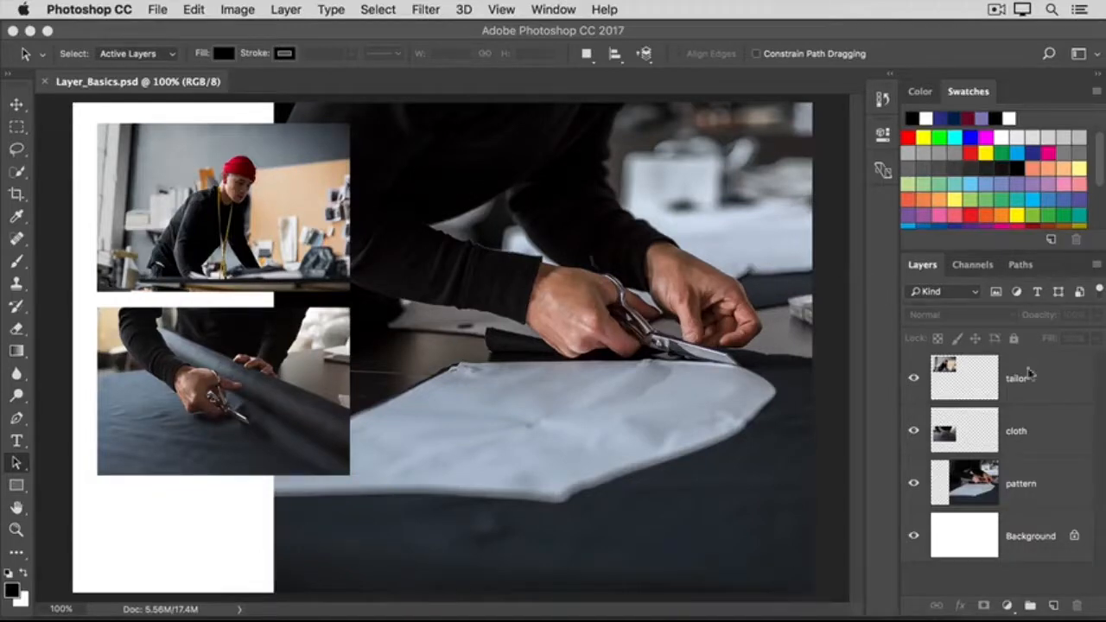
# Step: Move the tailor layer down the layer stack to between the pattern and Background layers
pyautogui.click(1054, 391)
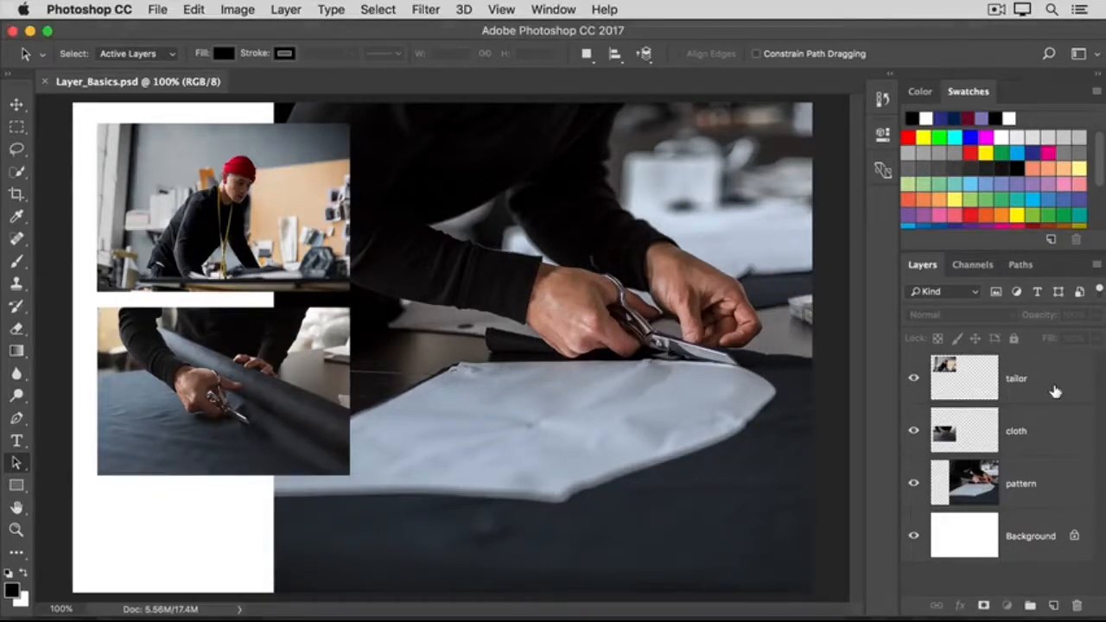
pyautogui.click(1053, 390)
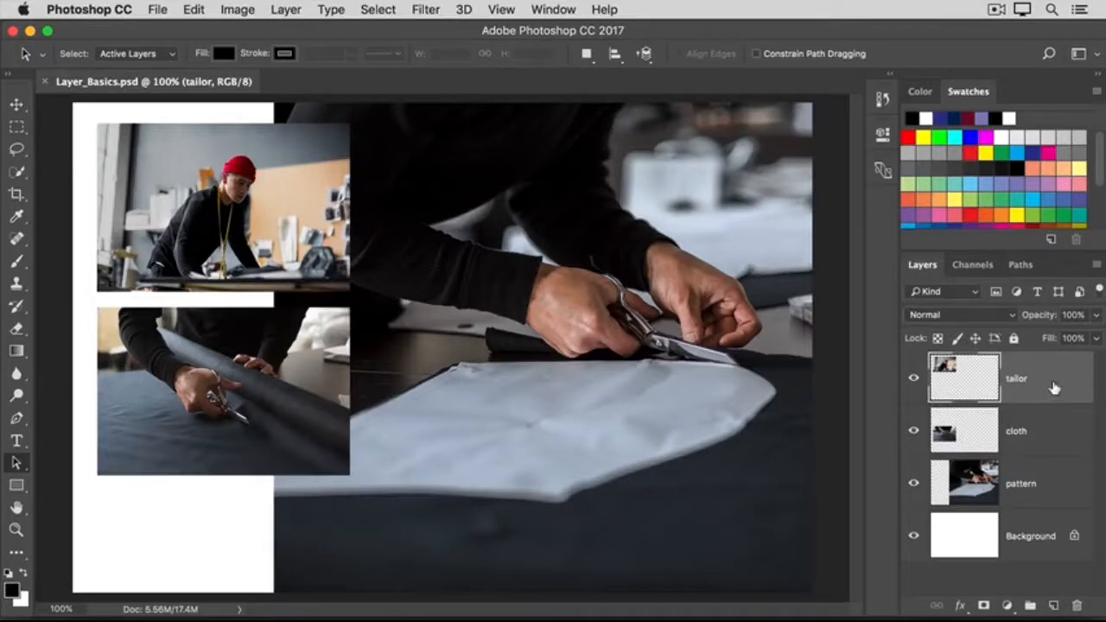
pyautogui.moveTo(1054, 388); pyautogui.dragTo(1055, 501)
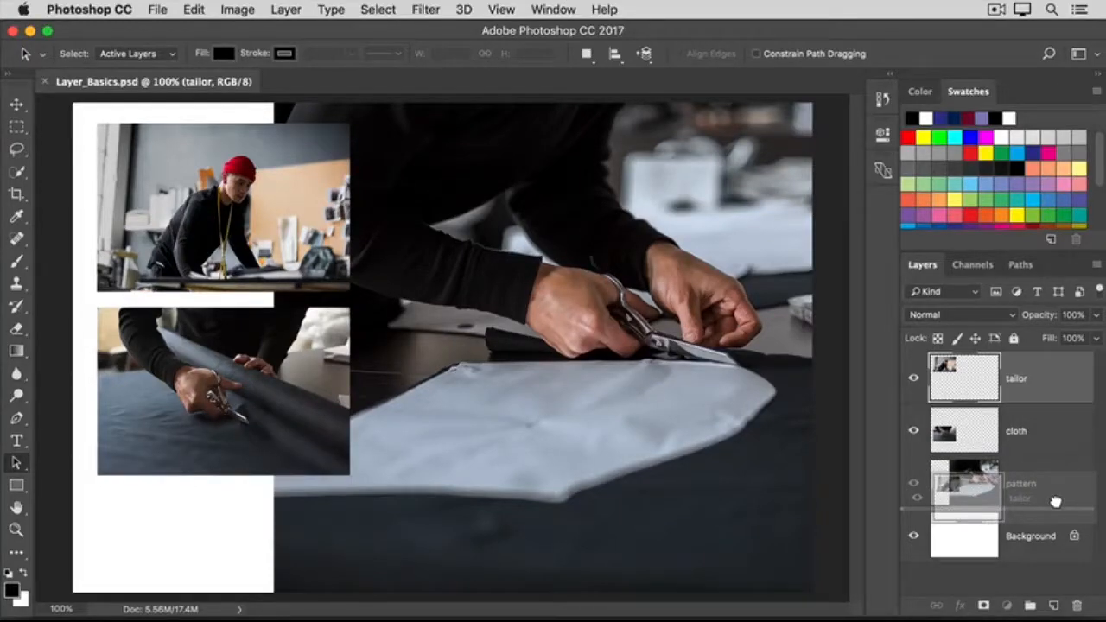
pyautogui.moveTo(1055, 501); pyautogui.dragTo(1055, 503)
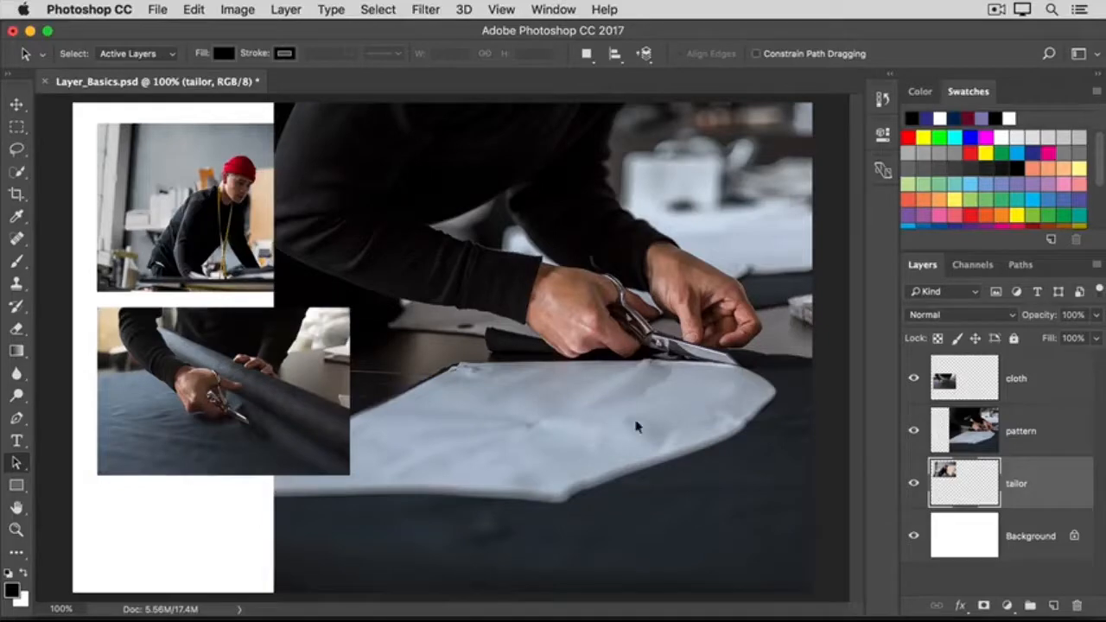
# Step: Create a new blank layer directly above the pattern layer and rename it paint
pyautogui.click(1065, 437)
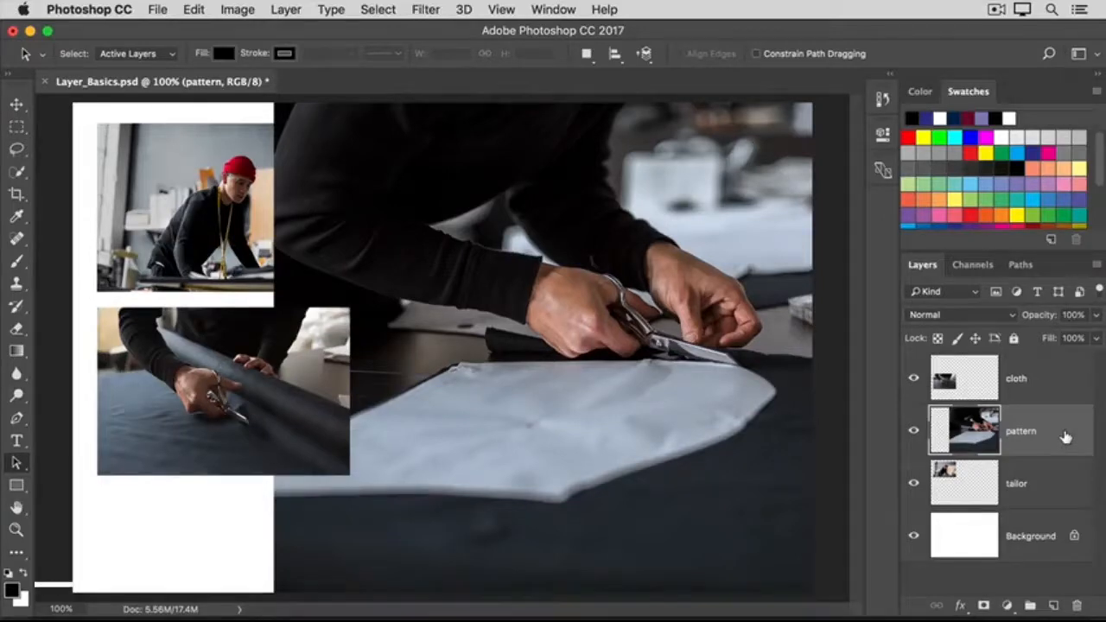
pyautogui.click(1051, 609)
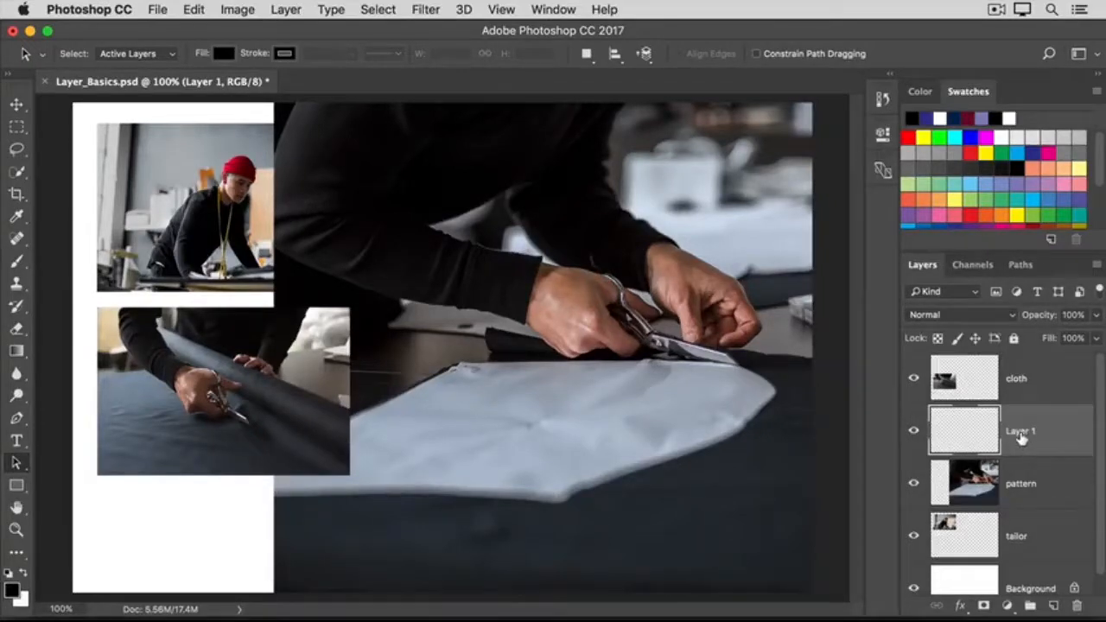
pyautogui.doubleClick(1021, 432)
pyautogui.write('paint')
pyautogui.press('Return')
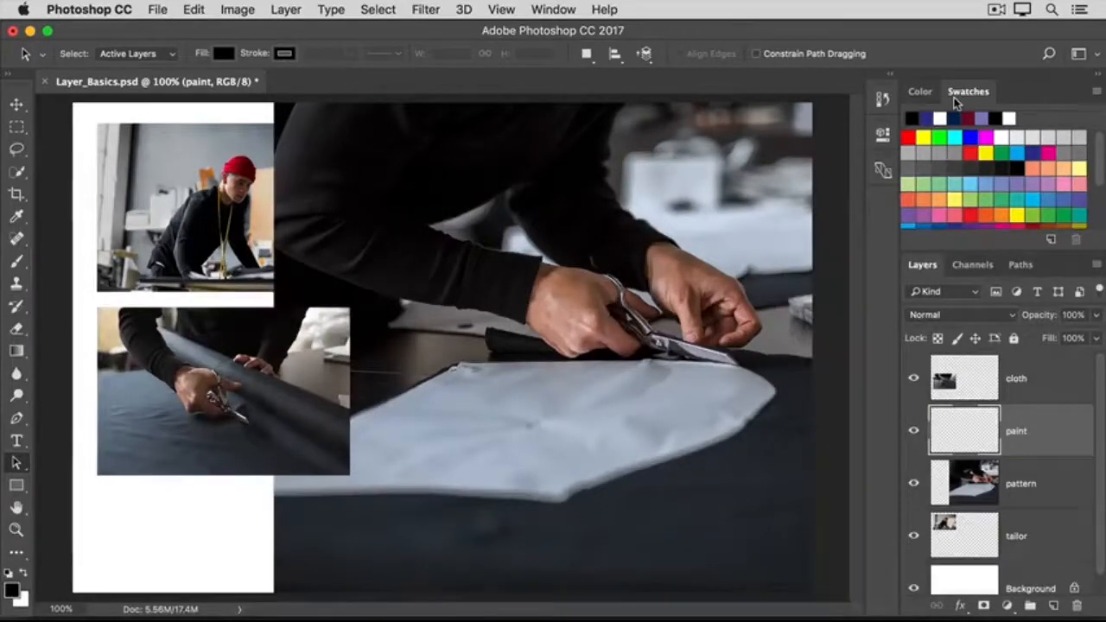
# Step: Paint a dark blue patch over the light fabric on the paint layer with a soft 114 px brush at 0% hardness
pyautogui.click(927, 119)
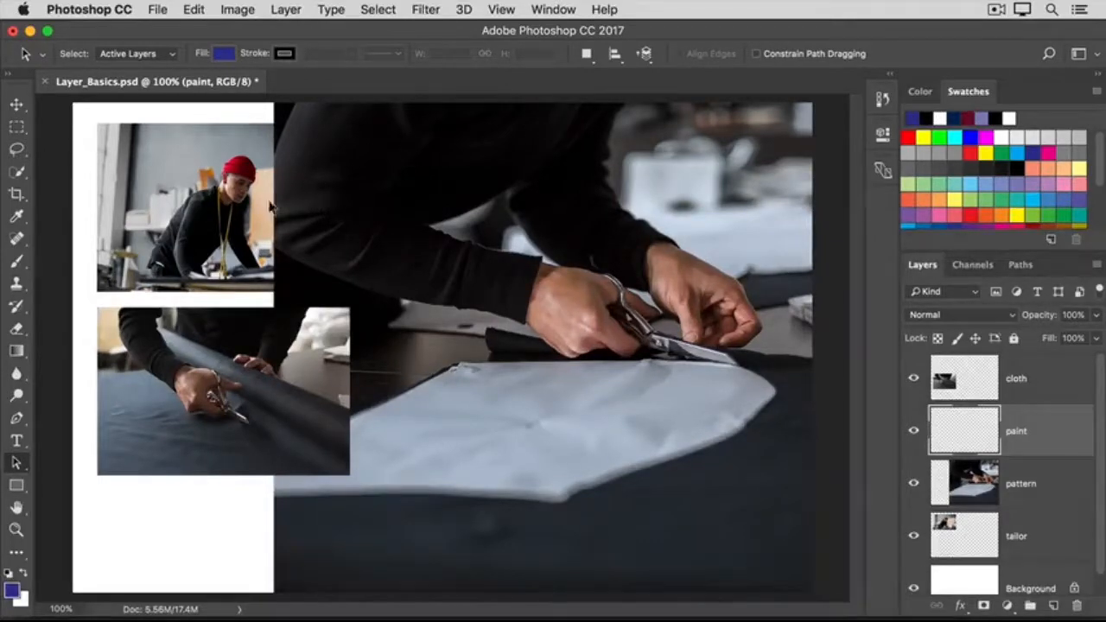
pyautogui.click(16, 264)
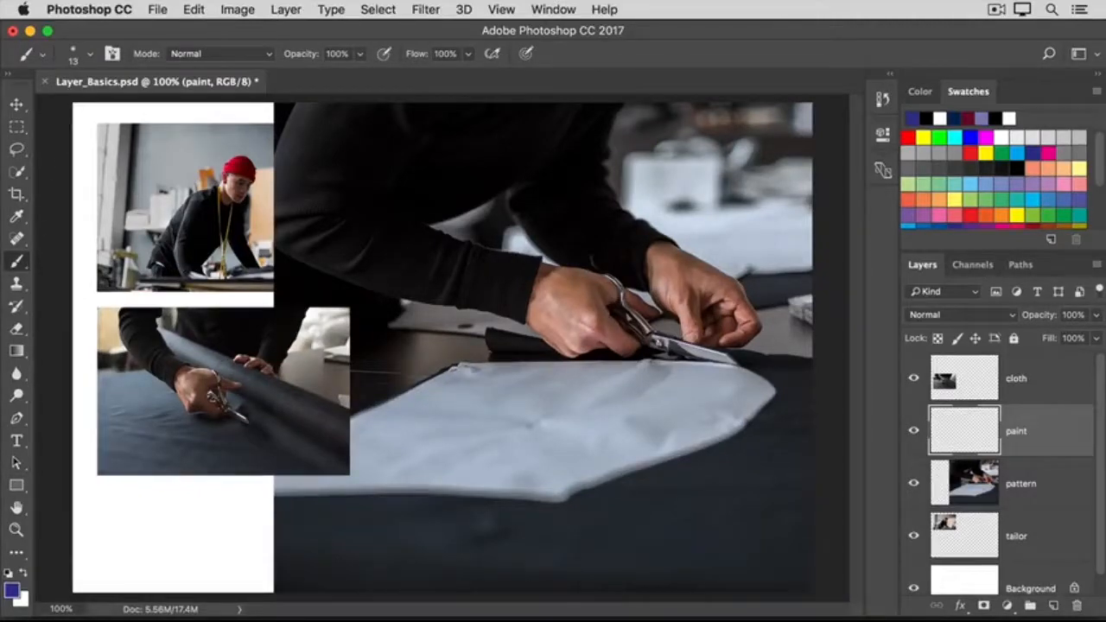
pyautogui.click(91, 55)
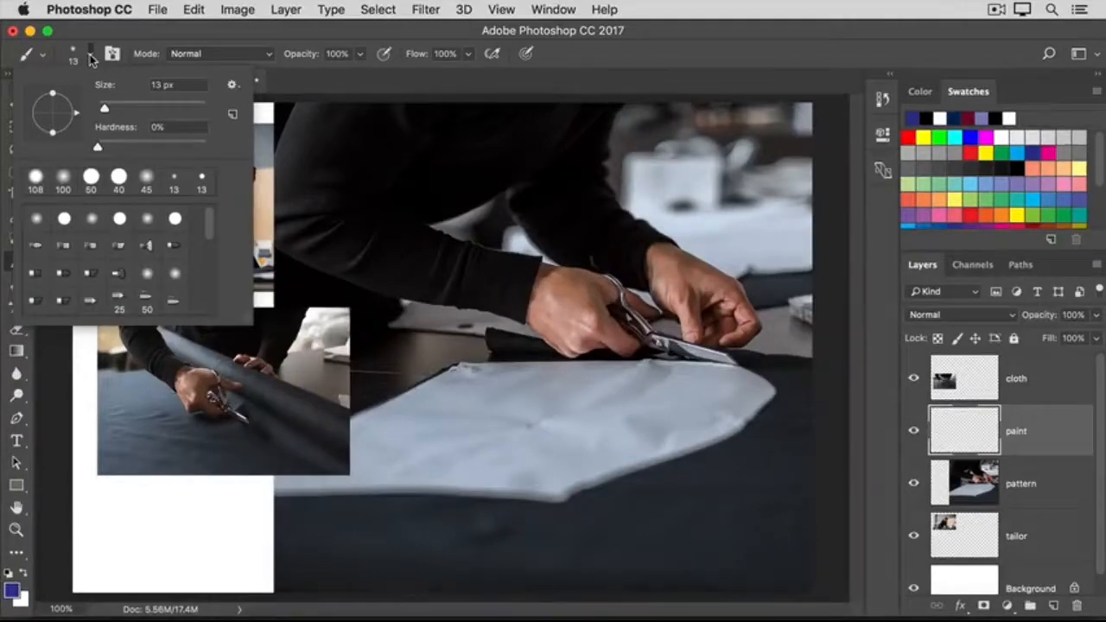
pyautogui.moveTo(104, 109); pyautogui.dragTo(156, 112)
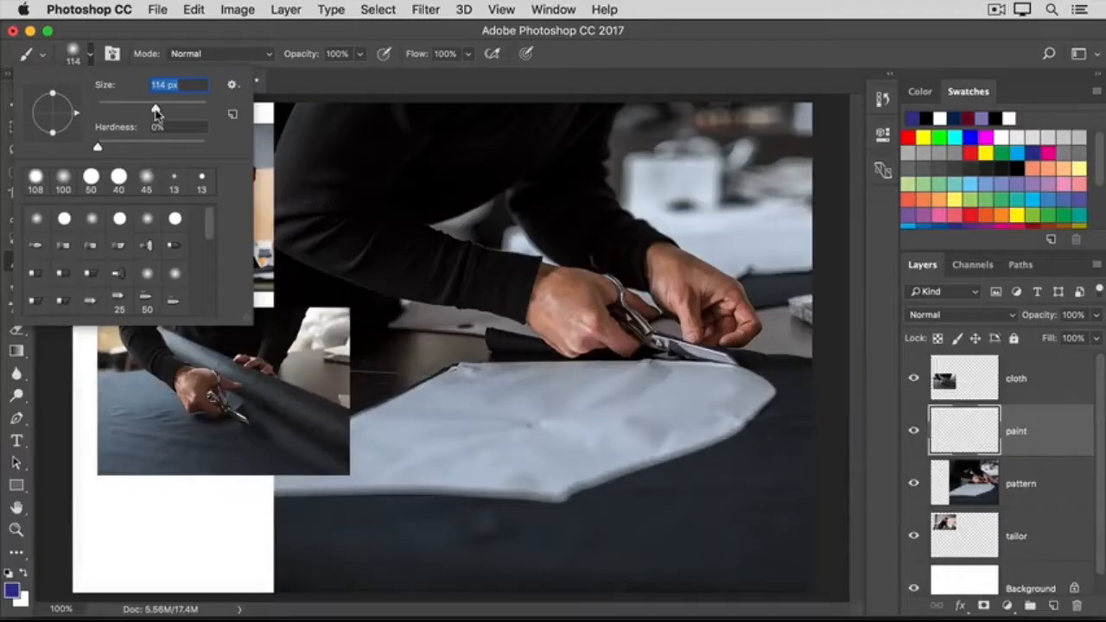
pyautogui.moveTo(156, 112); pyautogui.dragTo(156, 112)
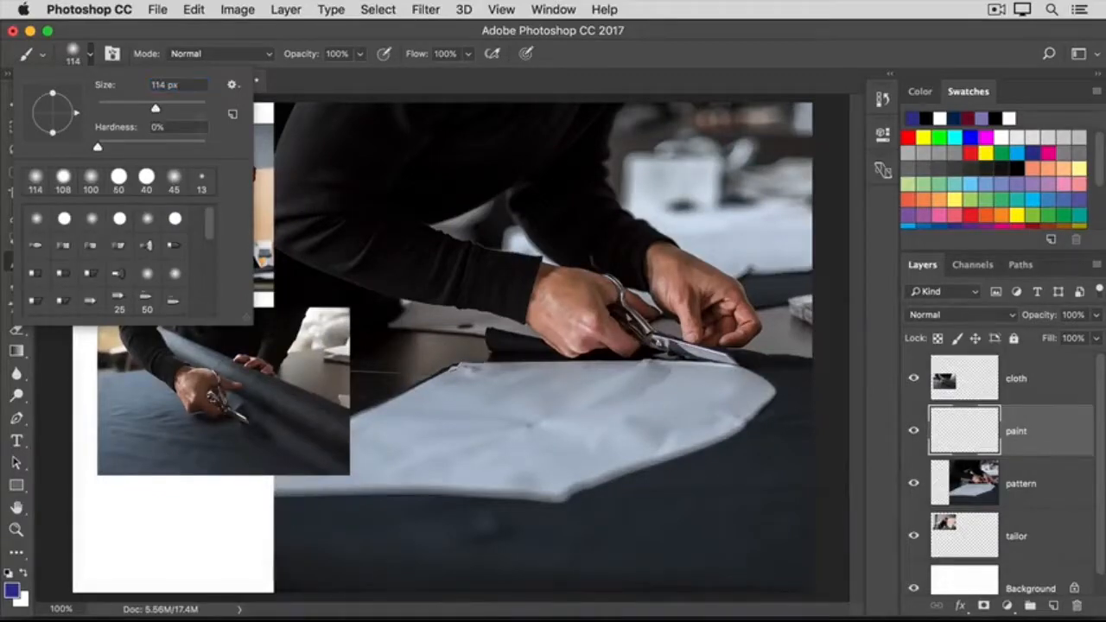
pyautogui.moveTo(640, 407)
pyautogui.mouseDown()
pyautogui.moveTo(517, 396)
pyautogui.moveTo(648, 406)
pyautogui.moveTo(471, 424)
pyautogui.moveTo(488, 432)
pyautogui.moveTo(445, 436)
pyautogui.moveTo(540, 434)
pyautogui.moveTo(540, 449)
pyautogui.moveTo(586, 449)
pyautogui.mouseUp()
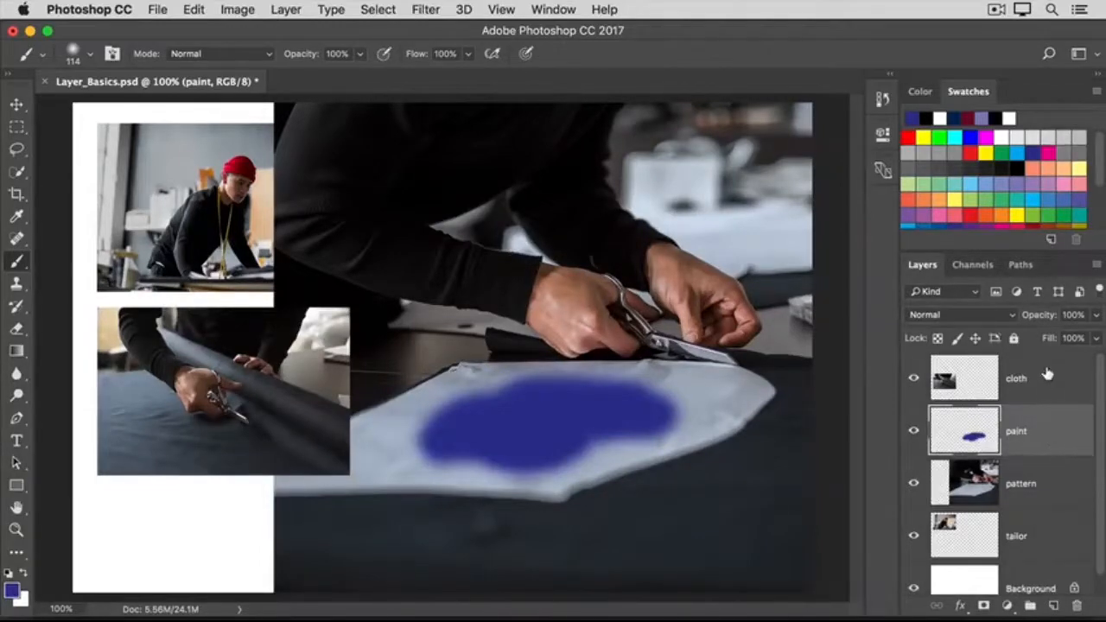
# Step: Lower the paint layer's opacity to 58%
pyautogui.click(1097, 316)
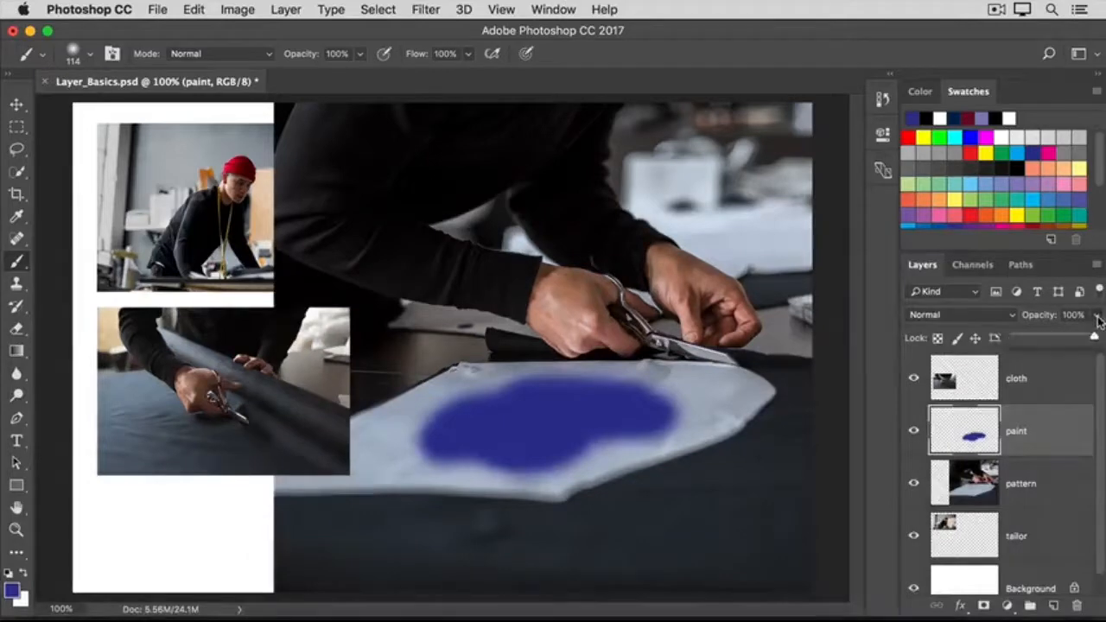
pyautogui.moveTo(1095, 338); pyautogui.dragTo(1061, 341)
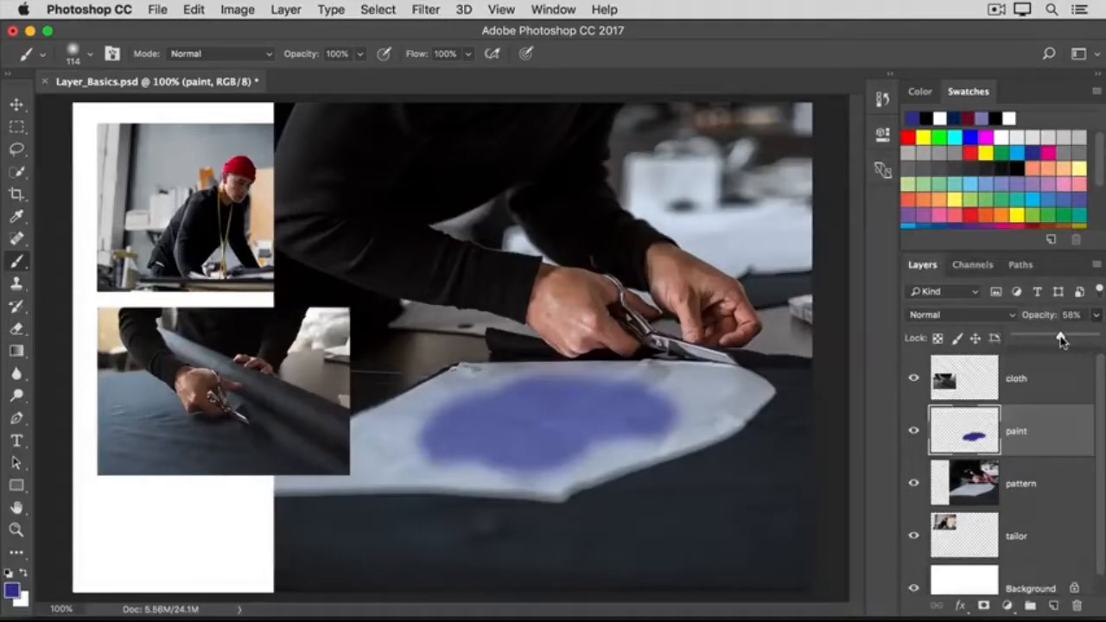
pyautogui.click(883, 337)
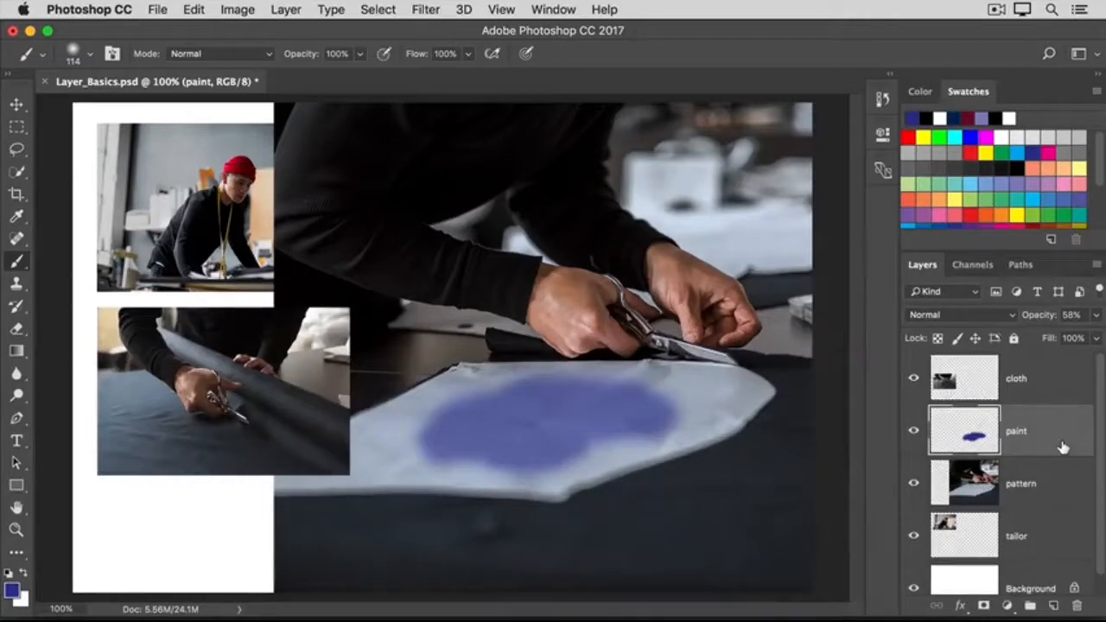
# Step: Delete the paint layer
pyautogui.press('Delete')
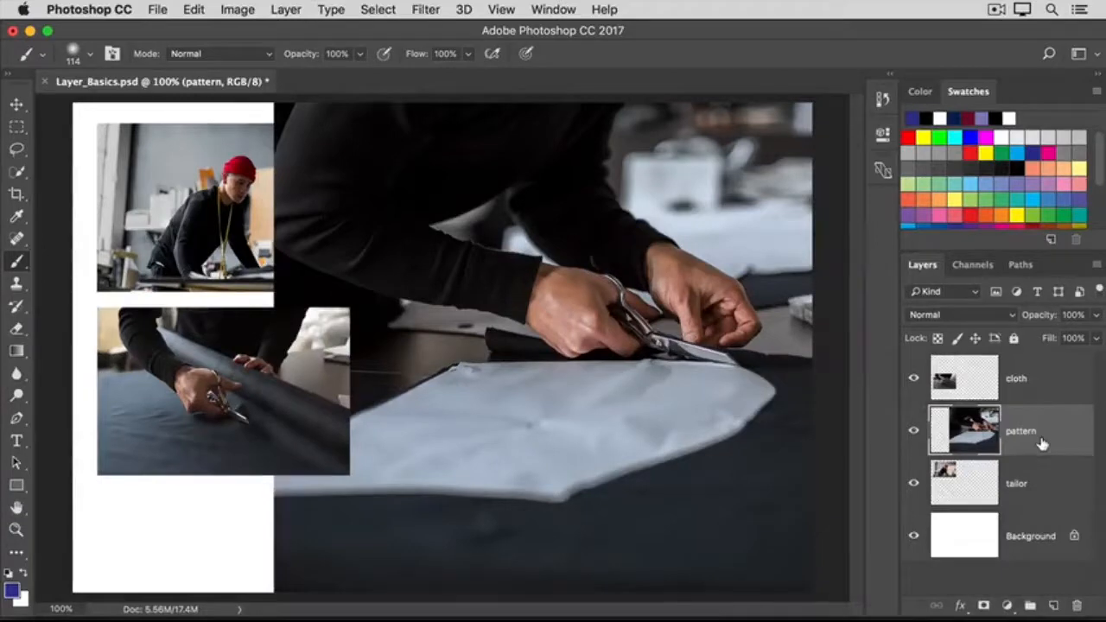
pyautogui.click(1097, 268)
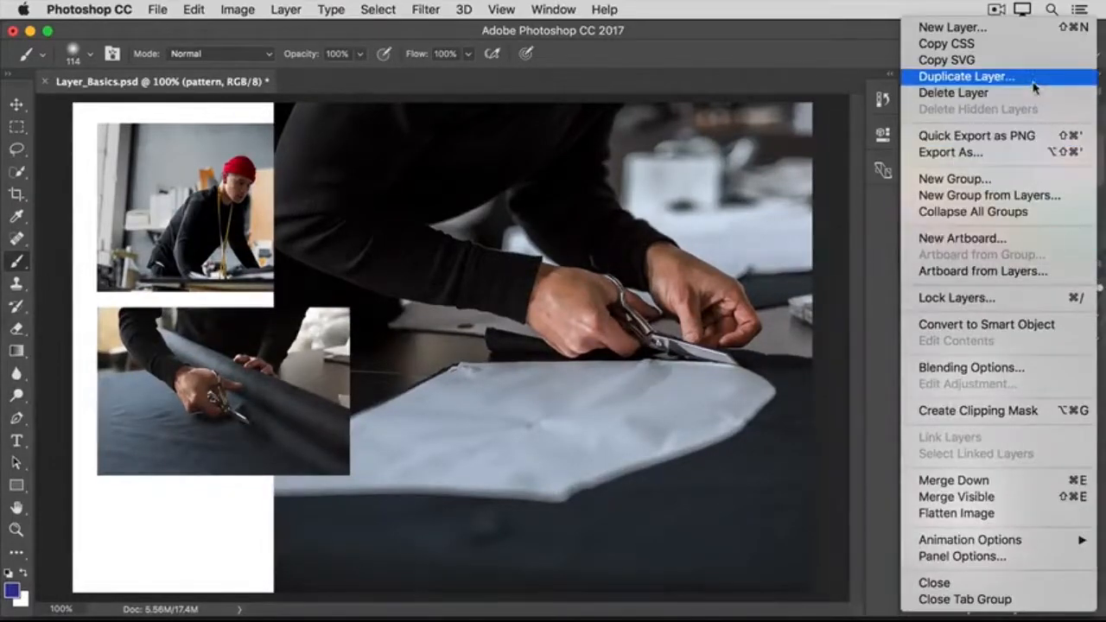
pyautogui.click(847, 59)
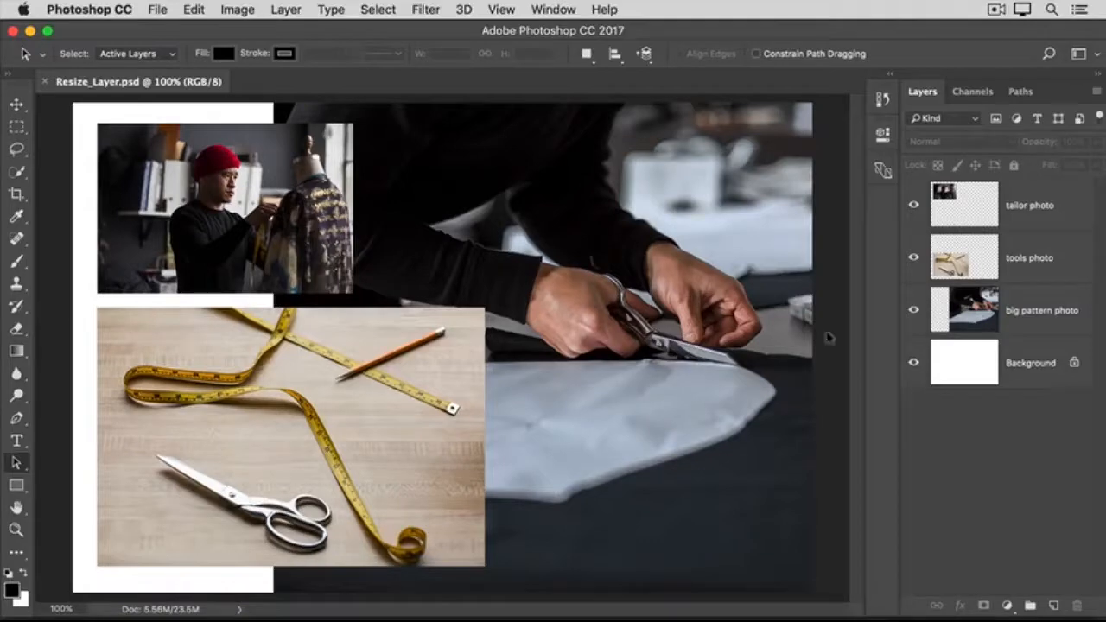
# Step: Scale the tools photo layer down to about 65.5% with Free Transform to match the width of the tailor photo
pyautogui.click(1057, 270)
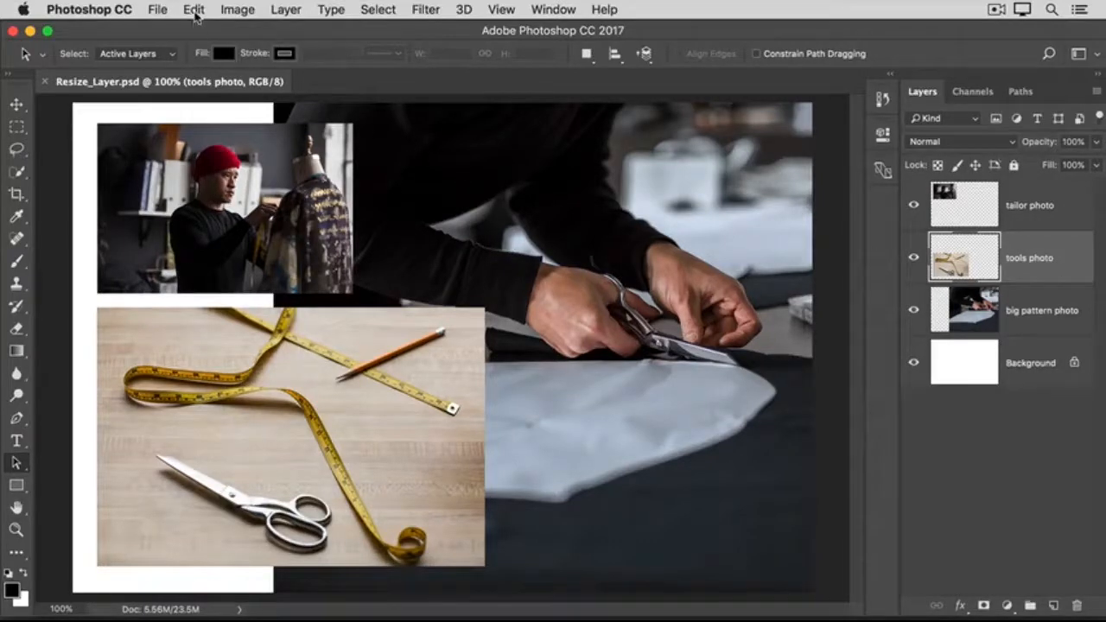
pyautogui.click(194, 12)
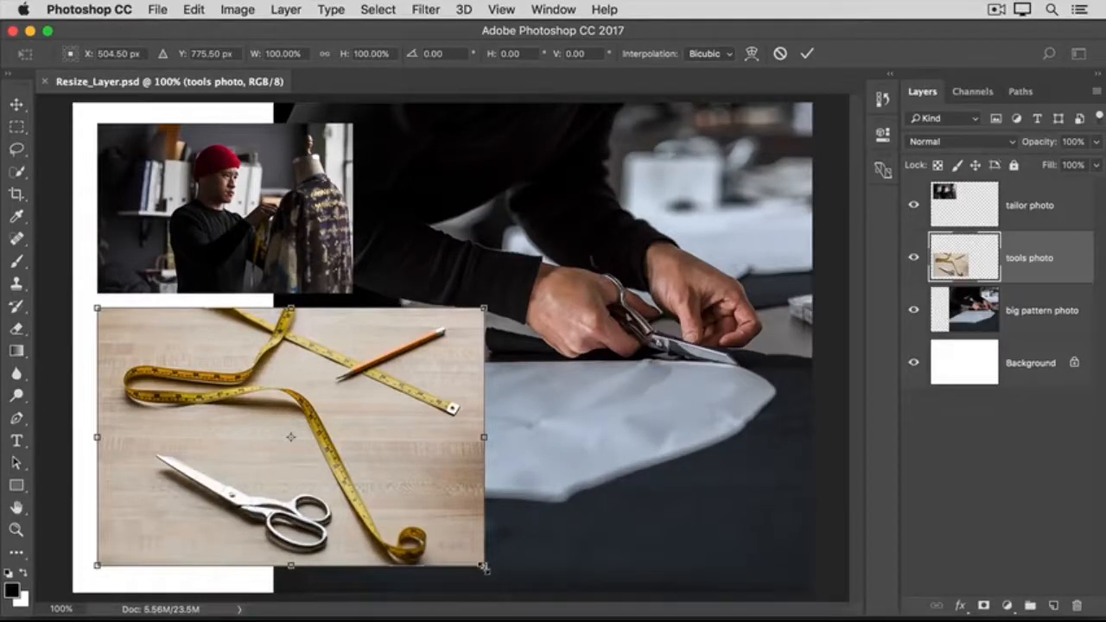
pyautogui.moveTo(484, 568); pyautogui.dragTo(355, 468)
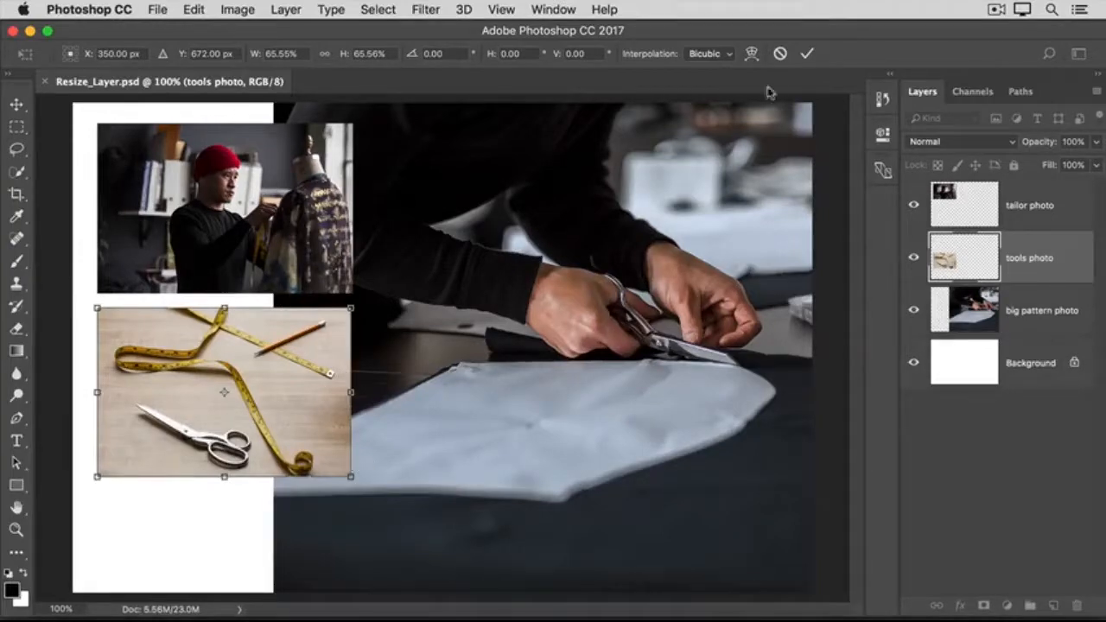
pyautogui.click(807, 62)
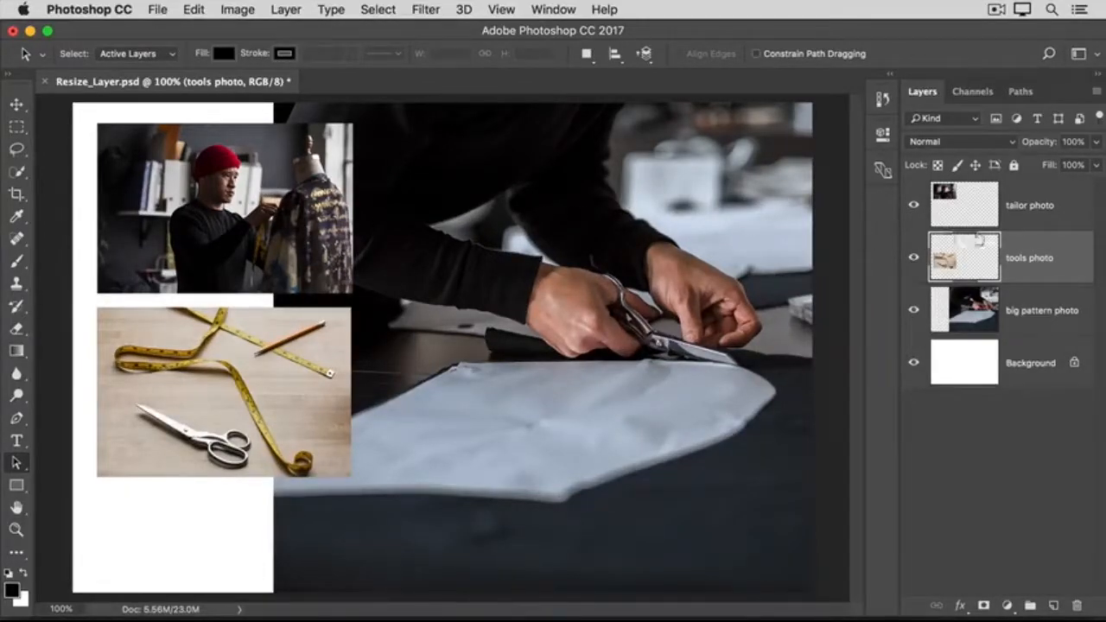
# Step: Select the tailor photo and tools photo layers together and scale both down to about 63.5% with Free Transform
pyautogui.keyDown('shift'); pyautogui.click(1074, 222); pyautogui.keyUp('shift')
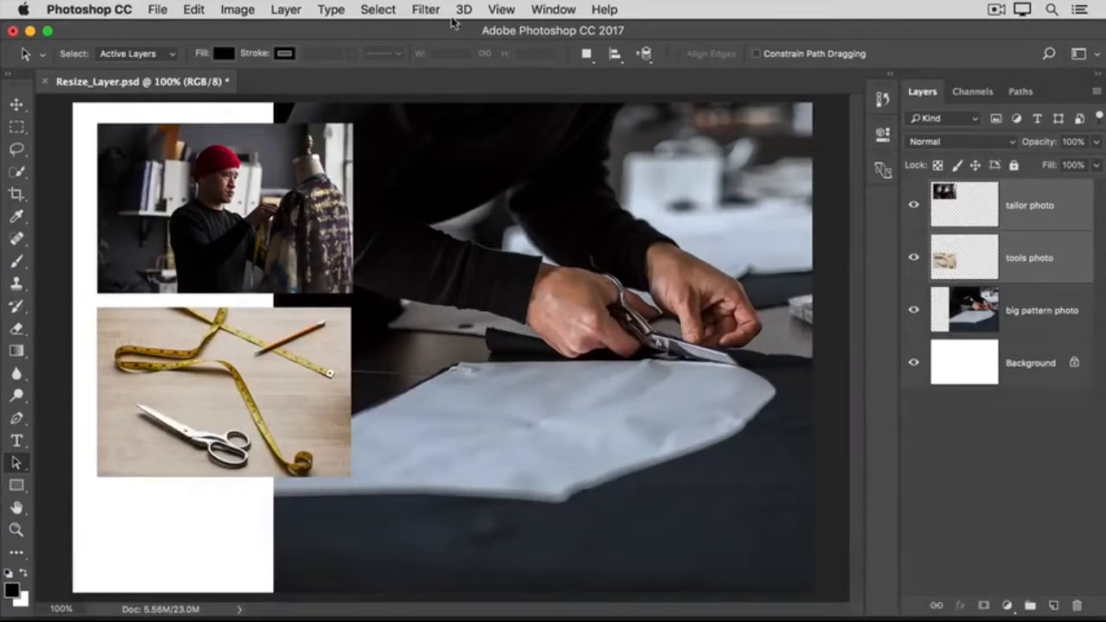
pyautogui.click(193, 9)
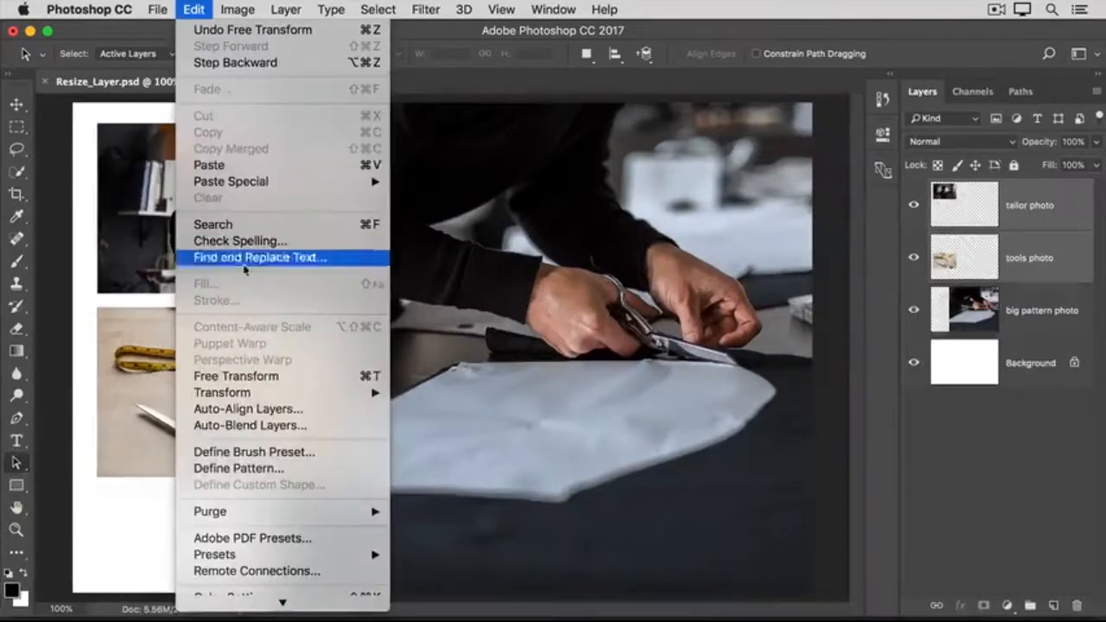
pyautogui.click(283, 378)
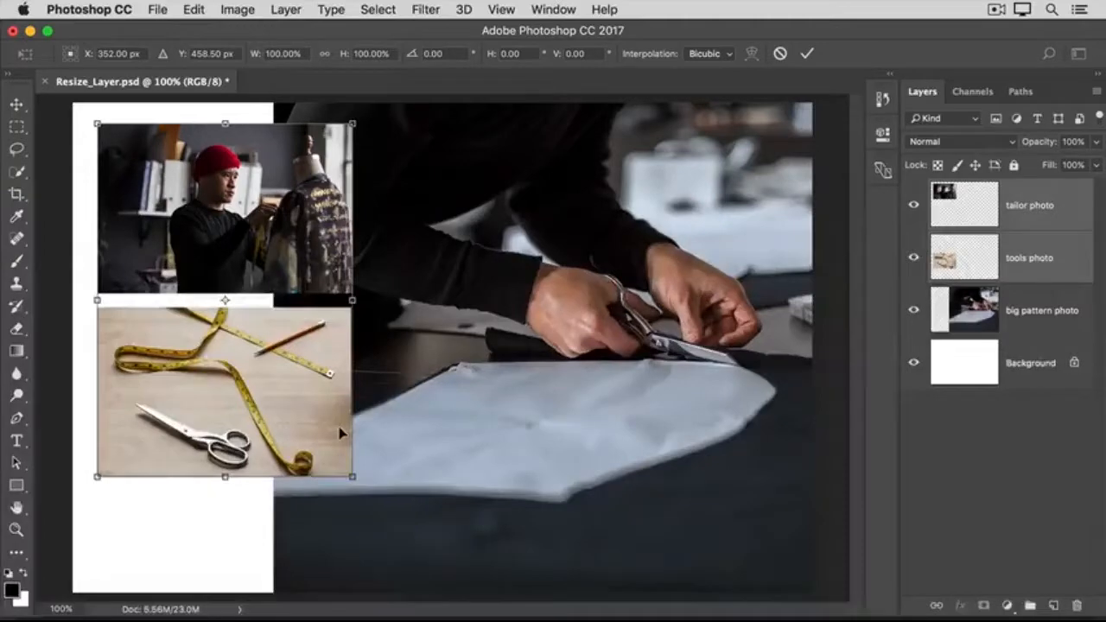
pyautogui.moveTo(352, 476); pyautogui.dragTo(258, 349)
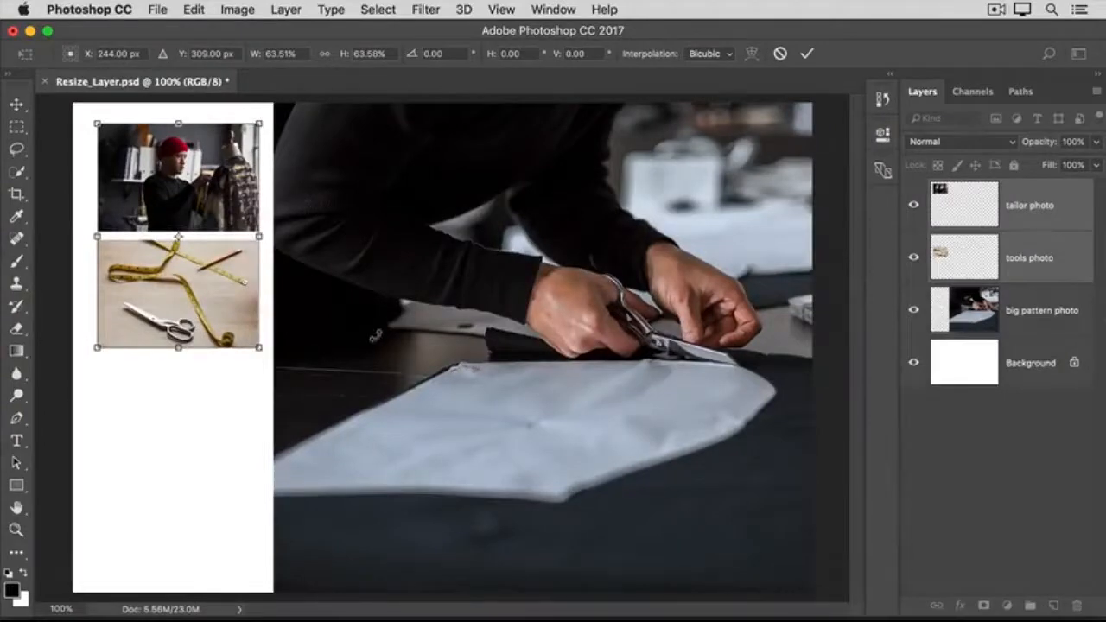
pyautogui.click(806, 54)
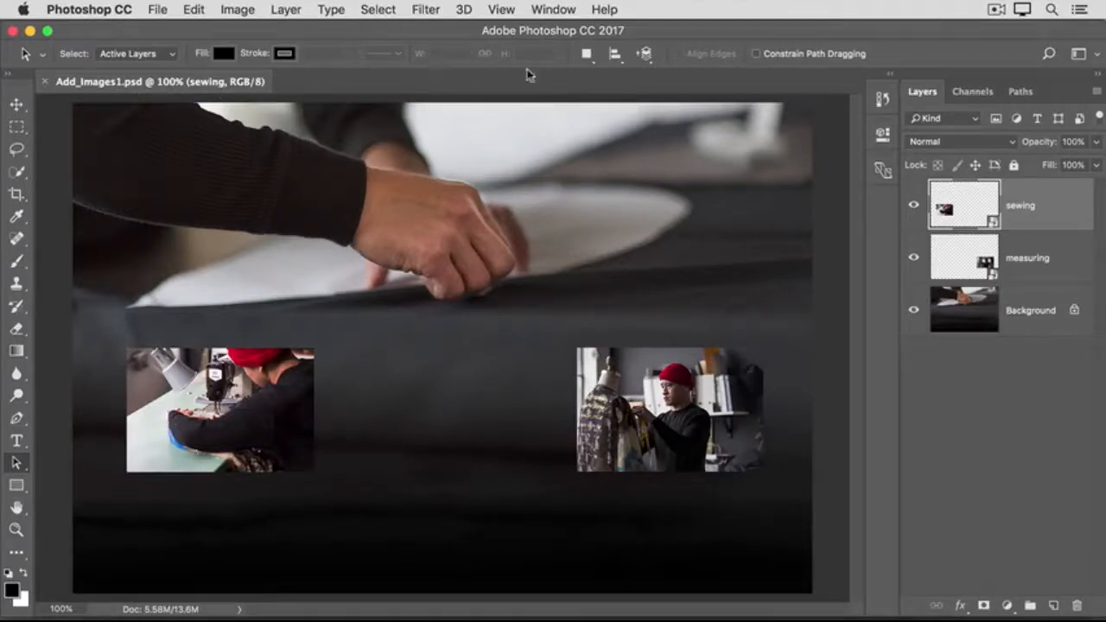
# Step: Place Add_Images2.jpg as an embedded image directly above the Background layer
pyautogui.click(1039, 297)
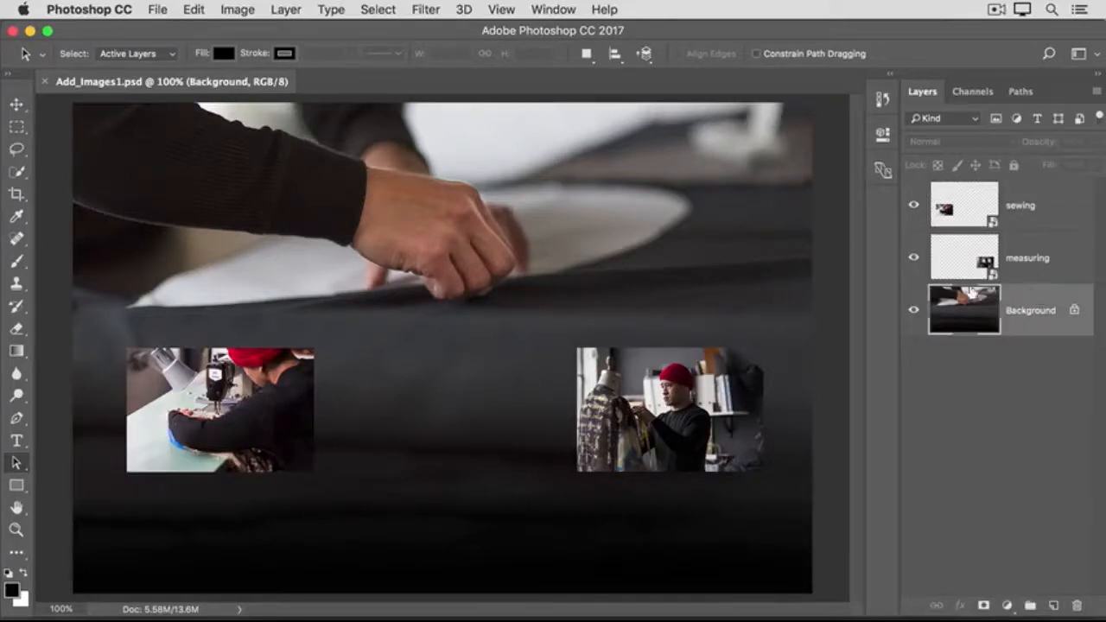
pyautogui.click(158, 11)
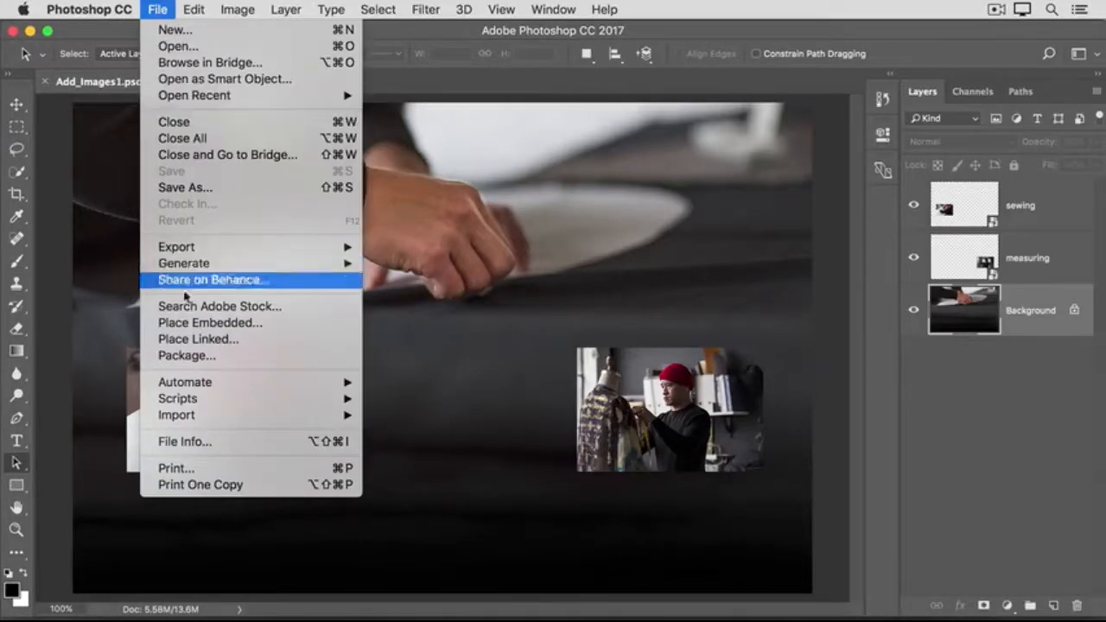
pyautogui.click(274, 324)
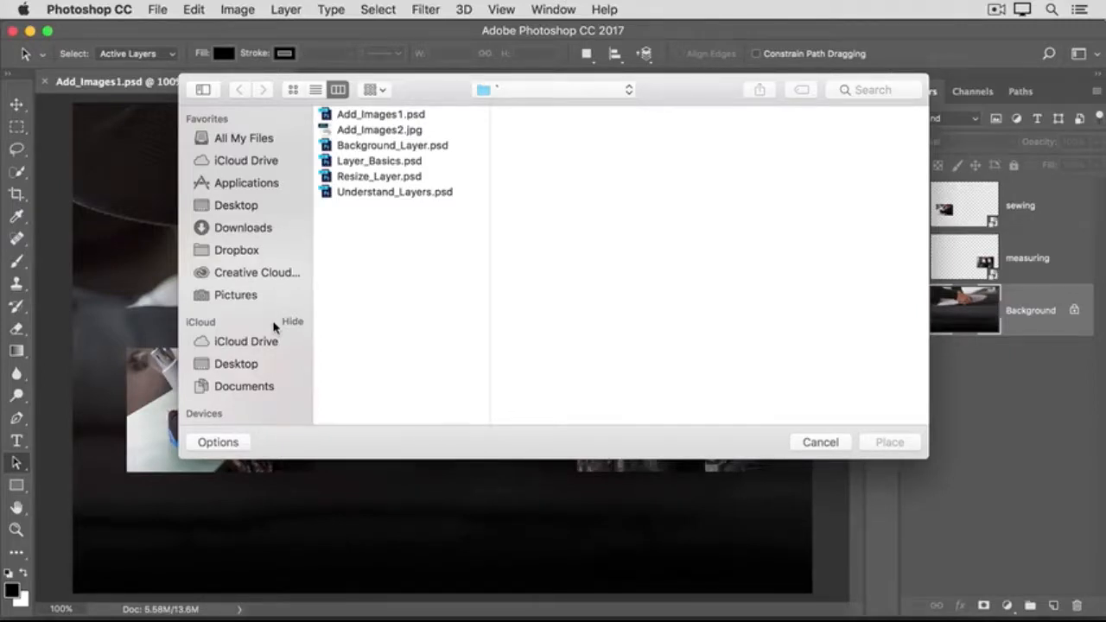
pyautogui.click(402, 131)
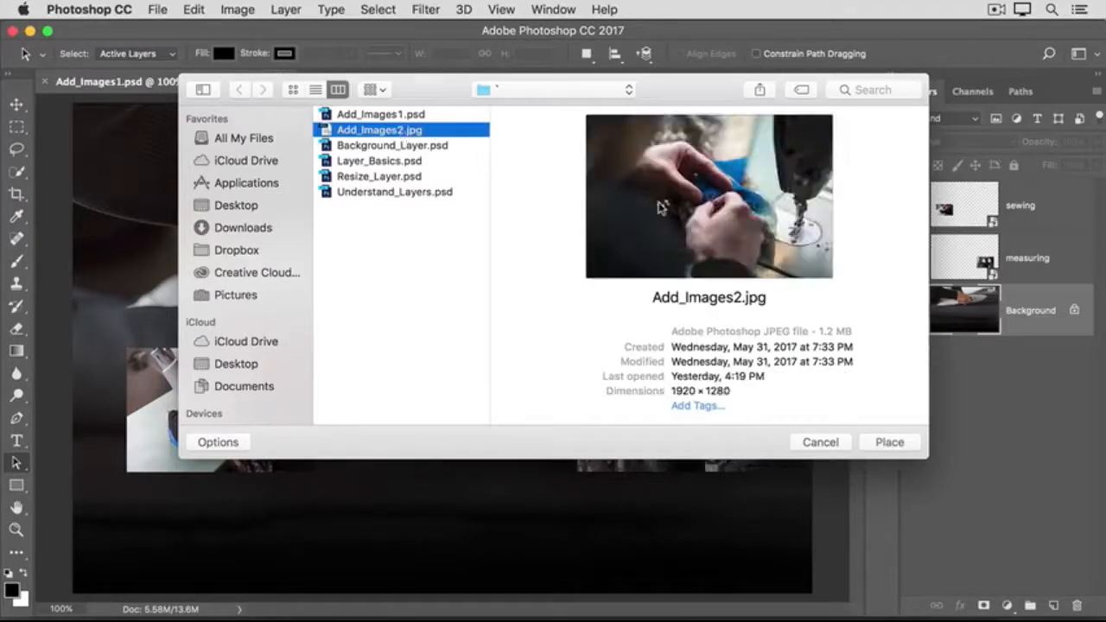
pyautogui.click(871, 446)
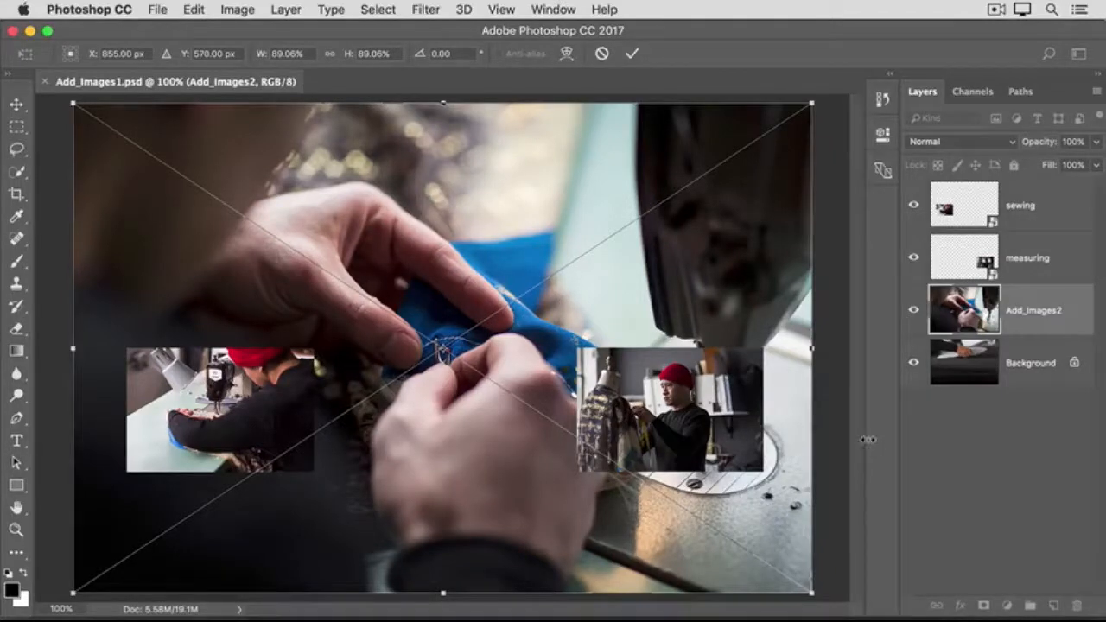
# Step: Scale the placed image down to about 22.6% and center it between the sewing and measuring photos, aligned with their top edges
pyautogui.moveTo(812, 102); pyautogui.dragTo(381, 539)
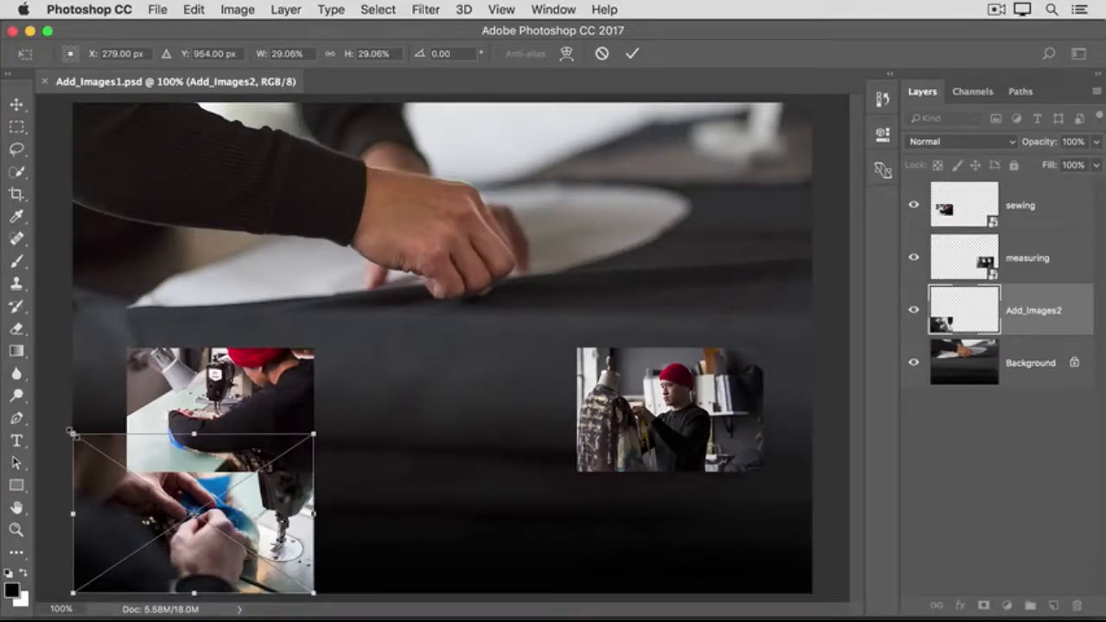
pyautogui.moveTo(72, 432); pyautogui.dragTo(129, 463)
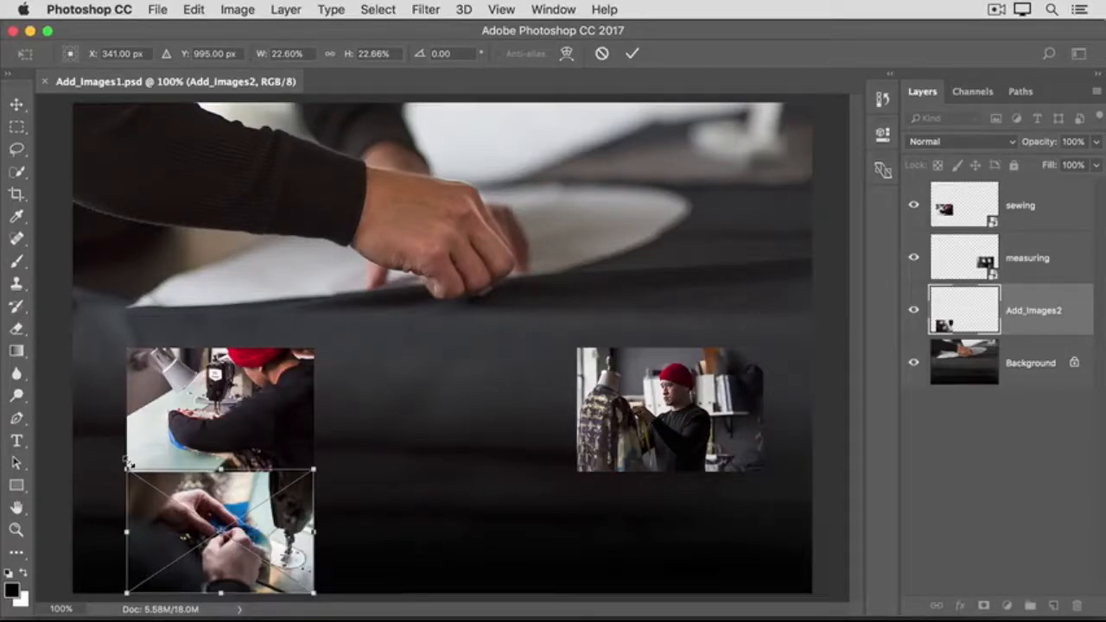
pyautogui.moveTo(214, 502); pyautogui.dragTo(429, 388)
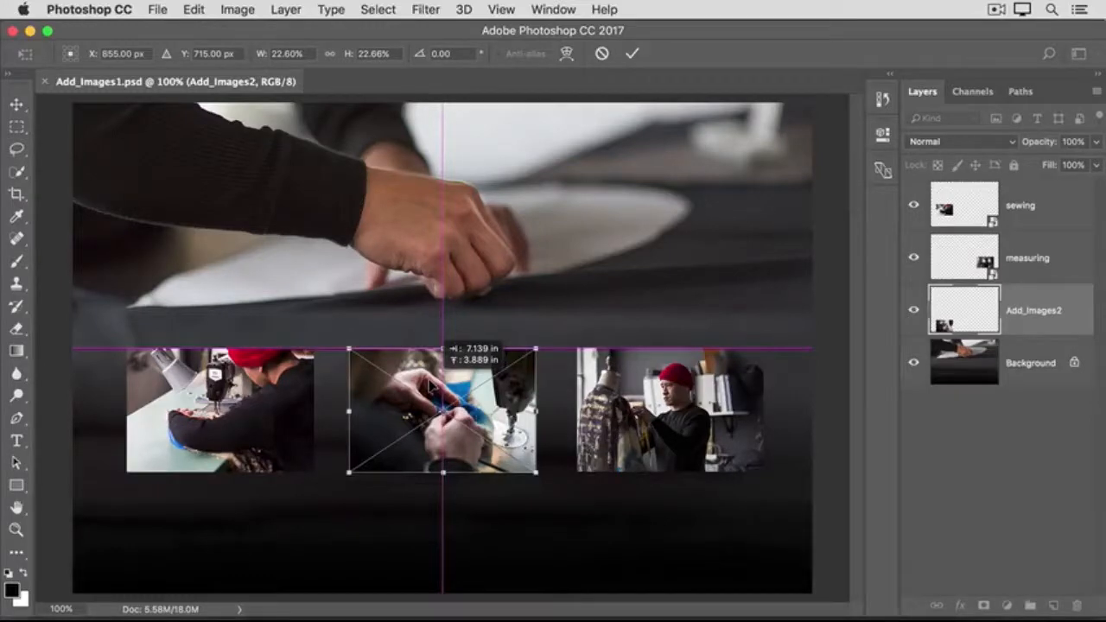
pyautogui.moveTo(430, 387); pyautogui.dragTo(429, 387)
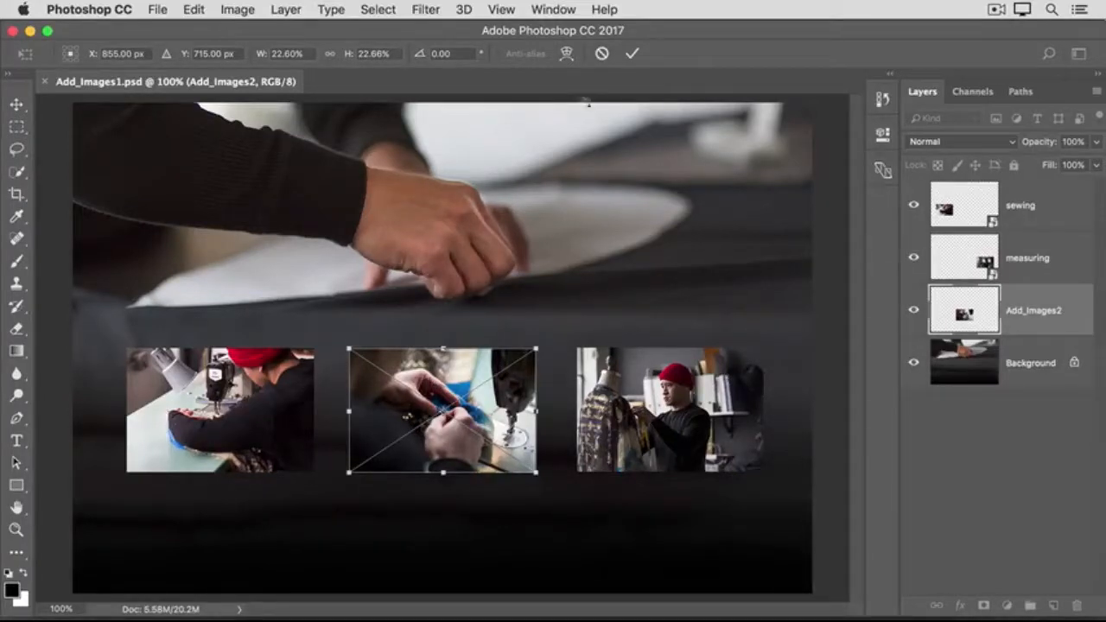
pyautogui.click(630, 56)
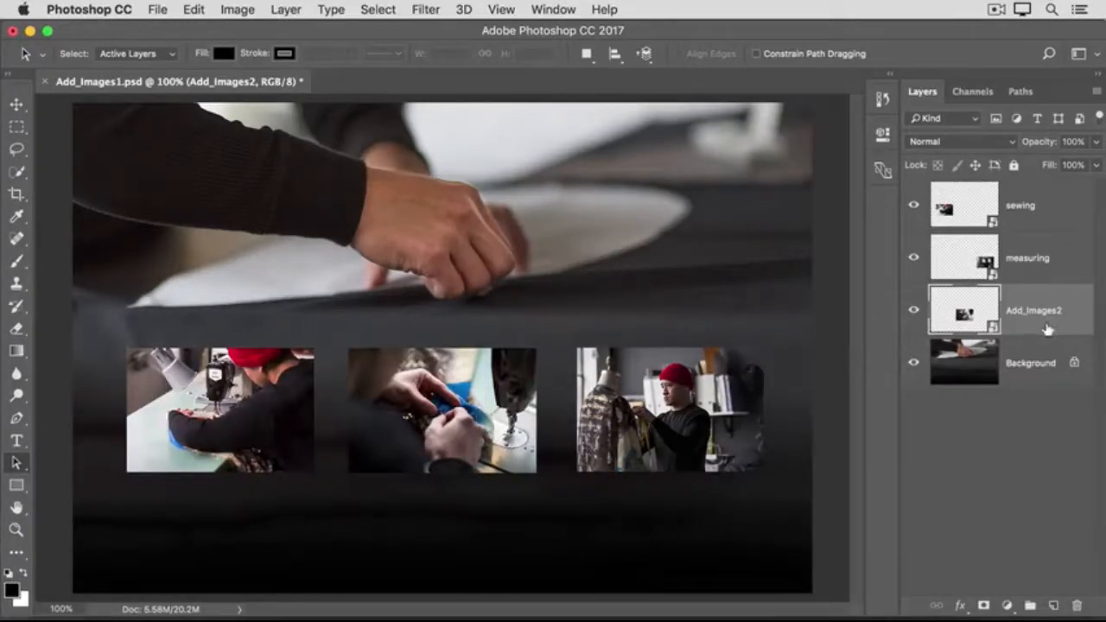
# Step: Try resizing the Add_Images2 smart object again from a corner with Free Transform
pyautogui.click(194, 10)
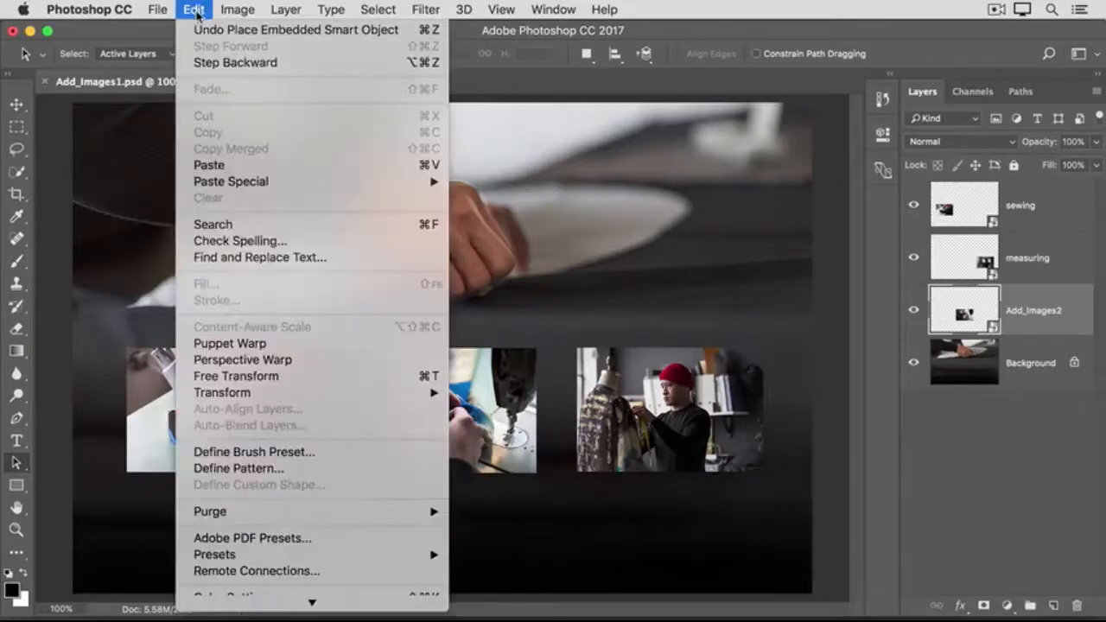
pyautogui.click(282, 377)
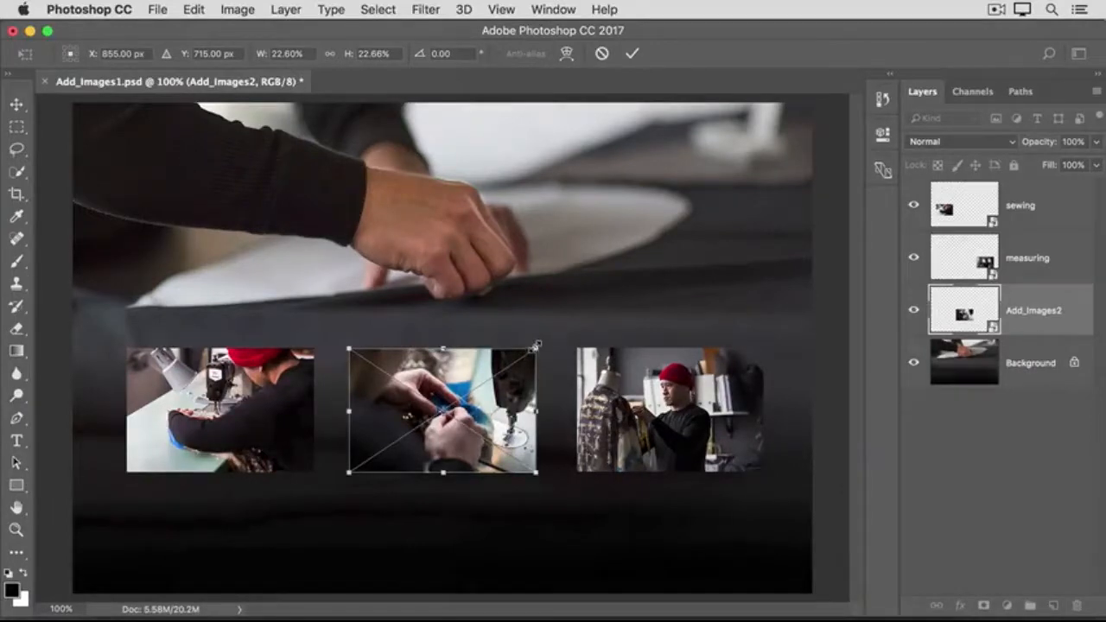
pyautogui.moveTo(537, 346)
pyautogui.mouseDown()
pyautogui.moveTo(551, 342)
pyautogui.moveTo(522, 353)
pyautogui.moveTo(536, 349)
pyautogui.mouseUp()
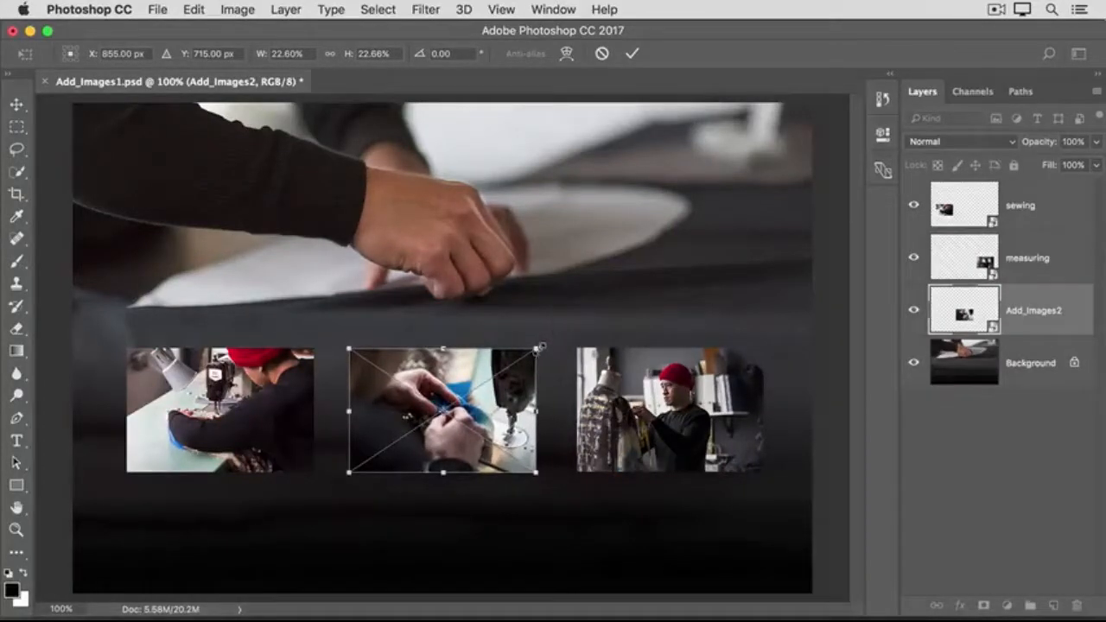
pyautogui.click(631, 53)
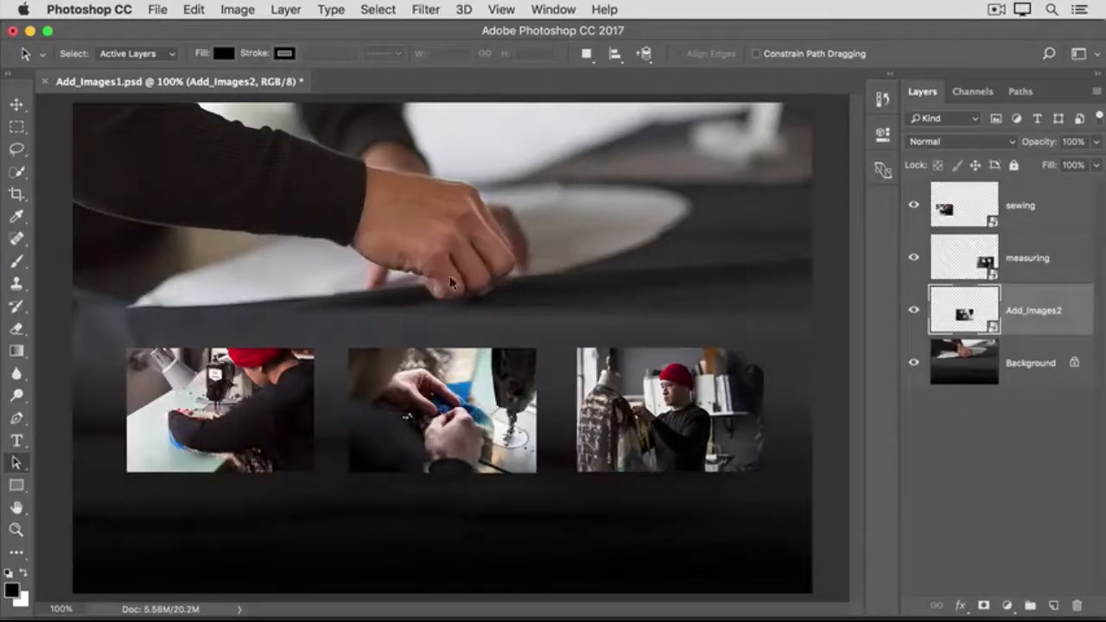
# Step: Try to paint on the Add_Images2 smart object with the Brush tool and accept rasterizing it
pyautogui.click(18, 263)
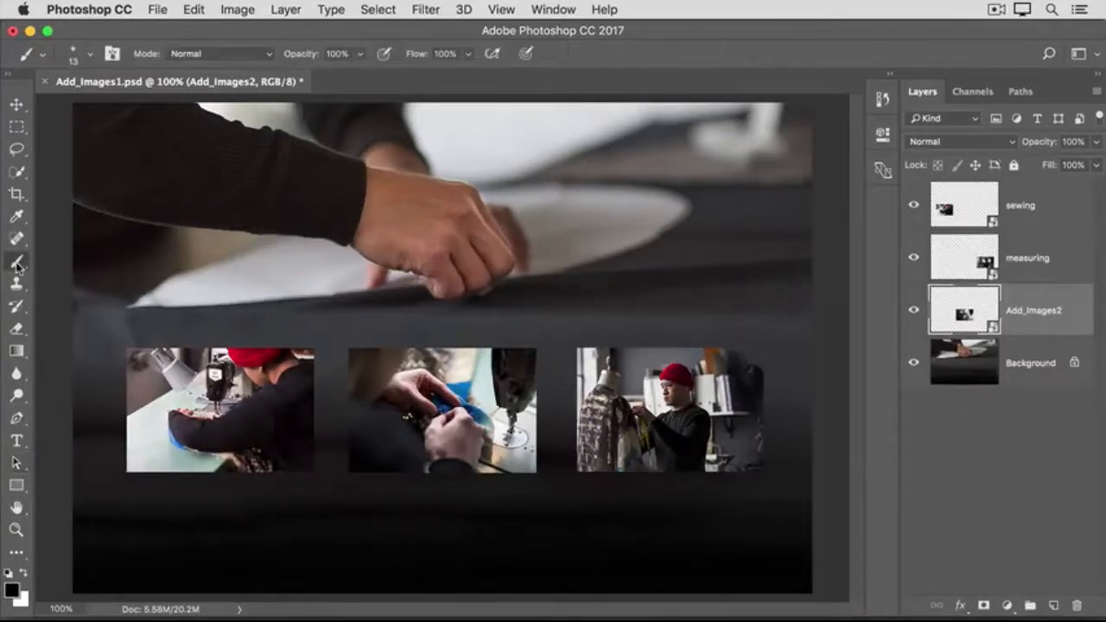
pyautogui.click(381, 365)
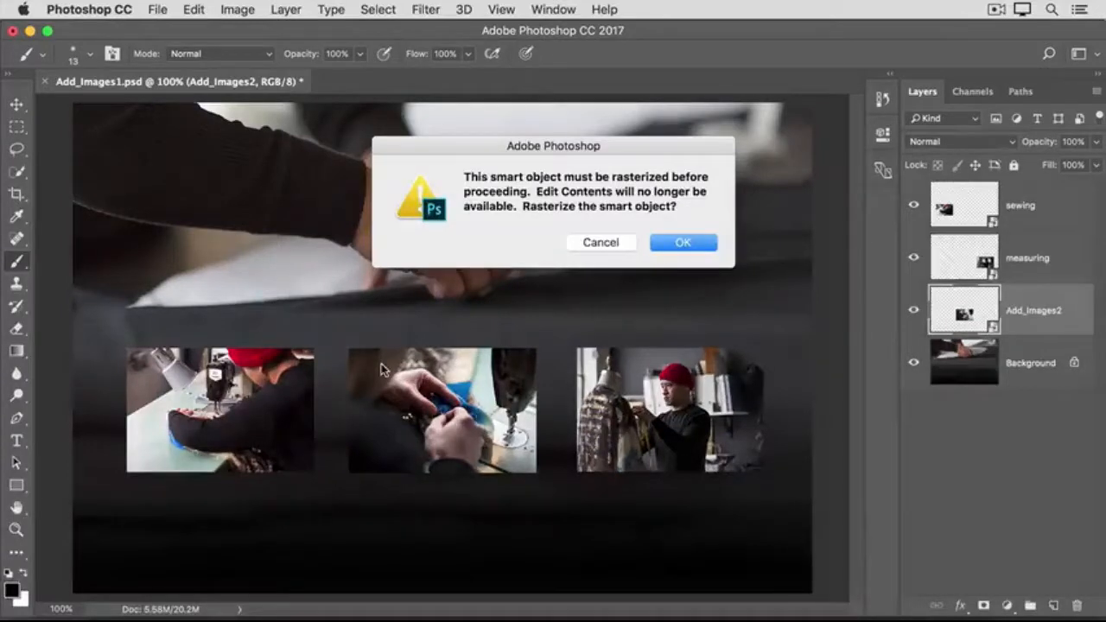
pyautogui.click(654, 244)
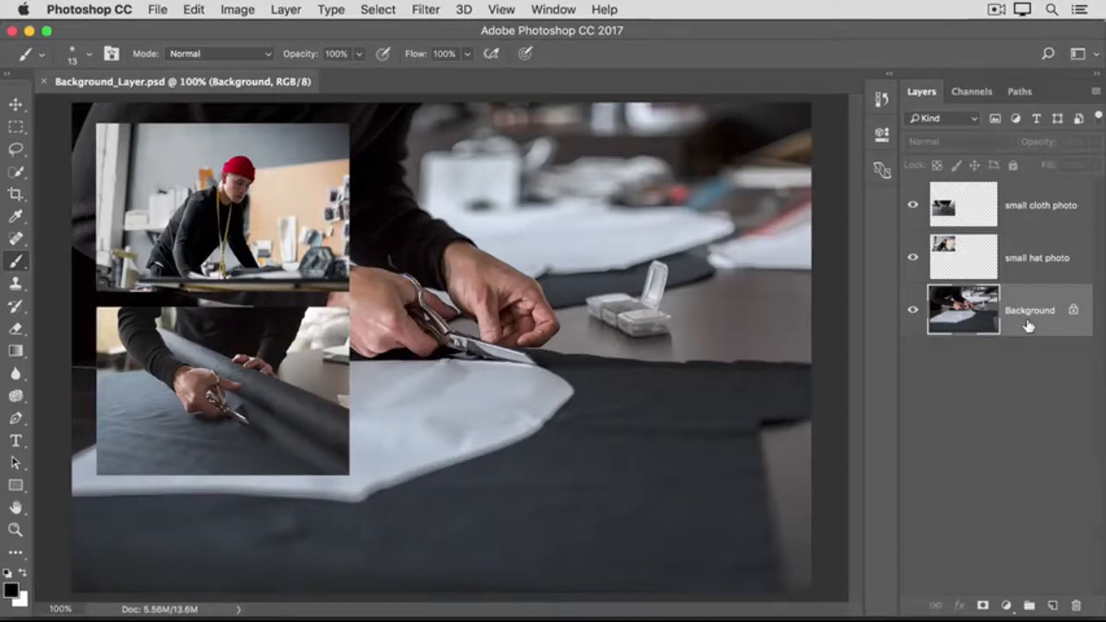
# Step: Try to move the Background layer above the small cloth photo layer and the small hat photo layer beneath Background
pyautogui.moveTo(1029, 321); pyautogui.dragTo(1029, 219)
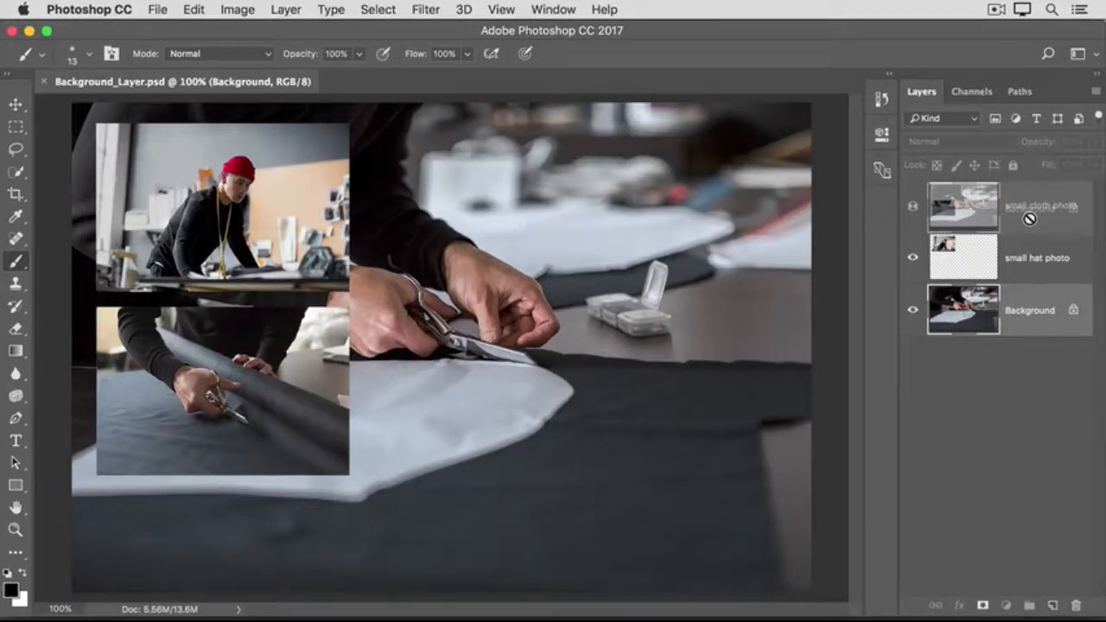
pyautogui.moveTo(1029, 219); pyautogui.dragTo(1030, 225)
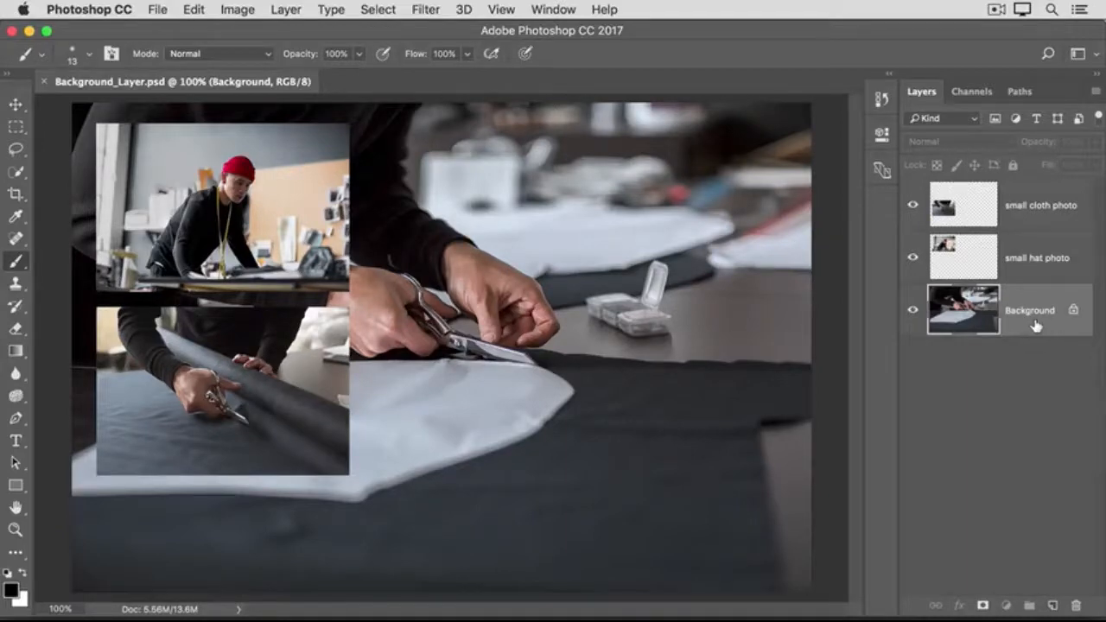
pyautogui.click(1024, 241)
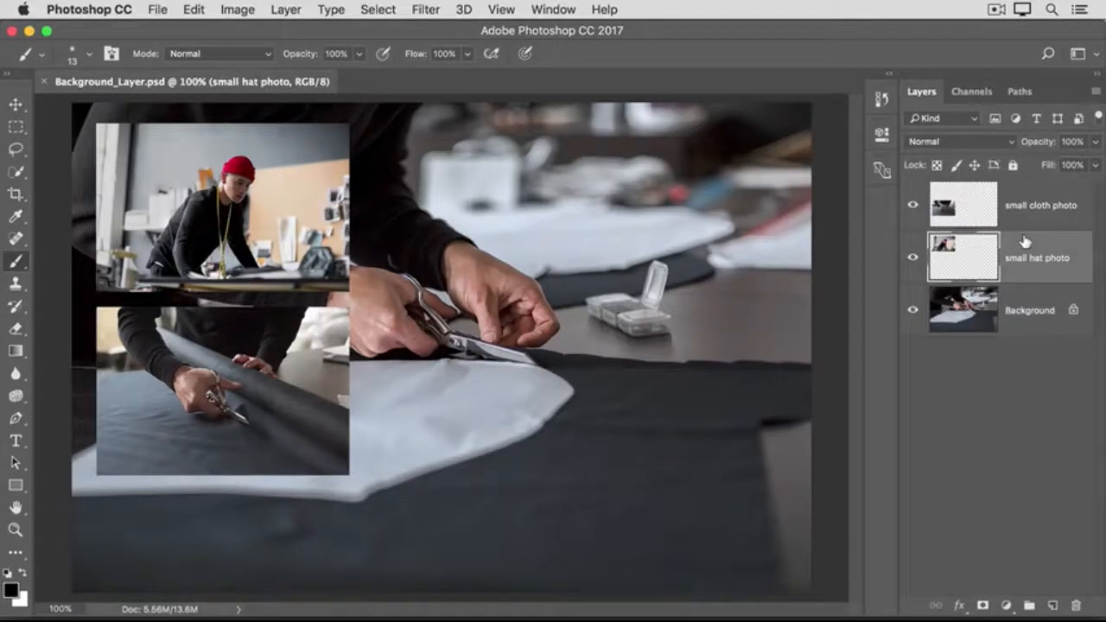
pyautogui.moveTo(1024, 245); pyautogui.dragTo(1028, 349)
pyautogui.click(1033, 324)
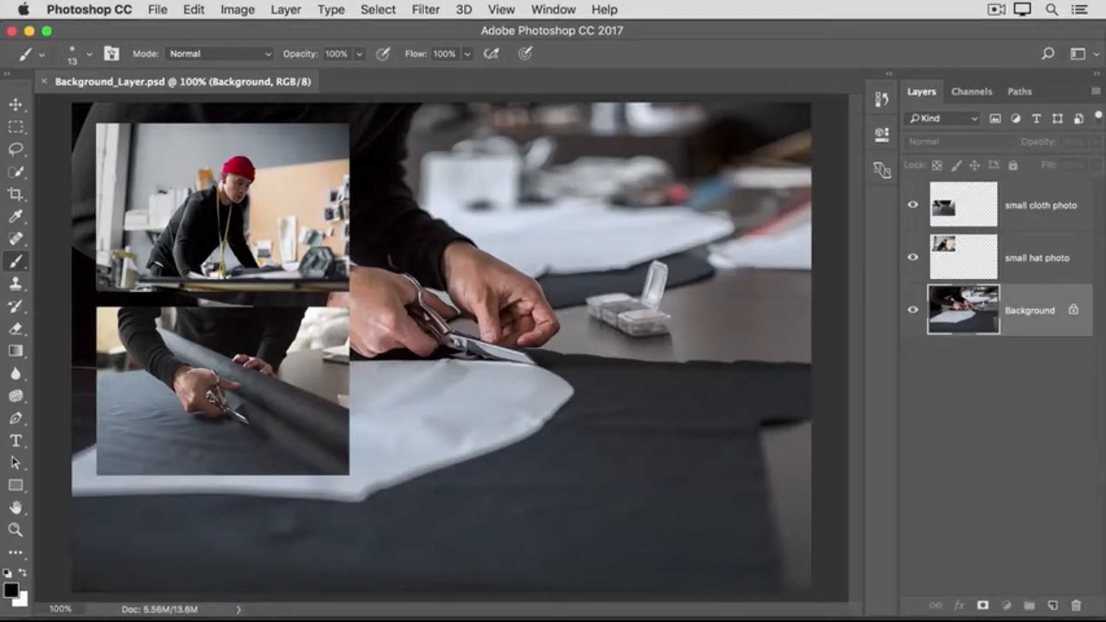
# Step: Try to shift the Background layer's image sideways on the canvas with the Move tool
pyautogui.click(16, 104)
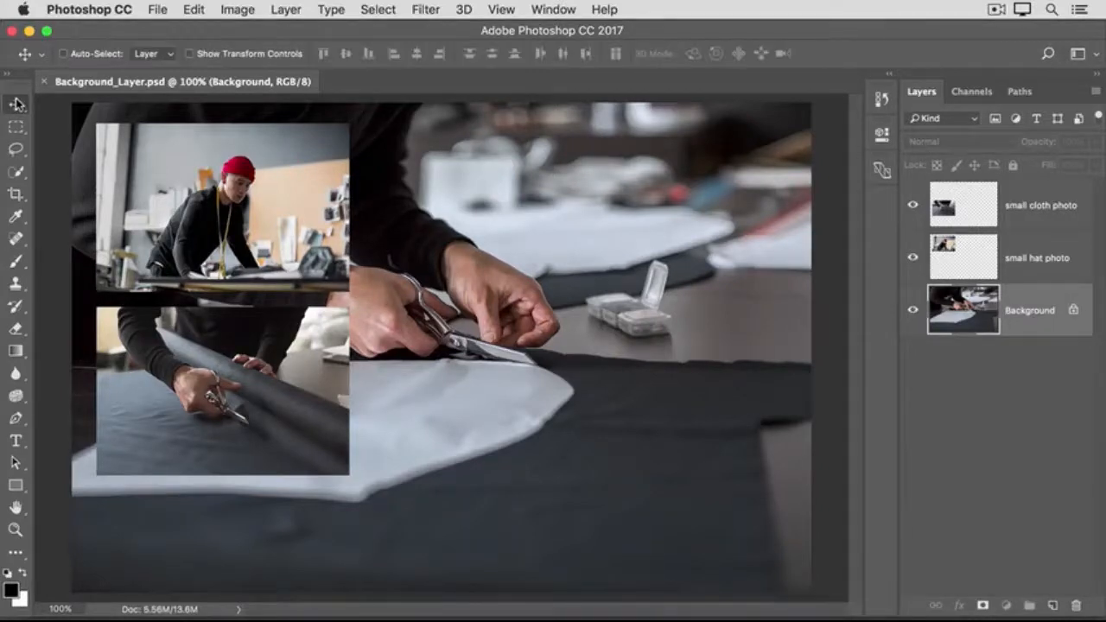
pyautogui.moveTo(702, 335); pyautogui.dragTo(581, 331)
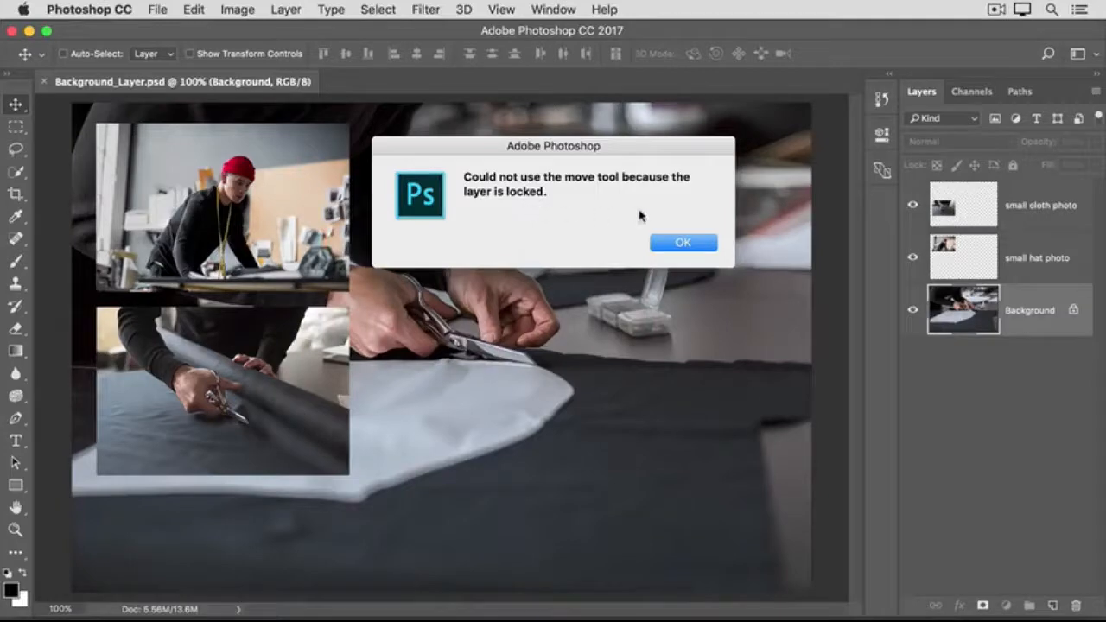
pyautogui.click(704, 244)
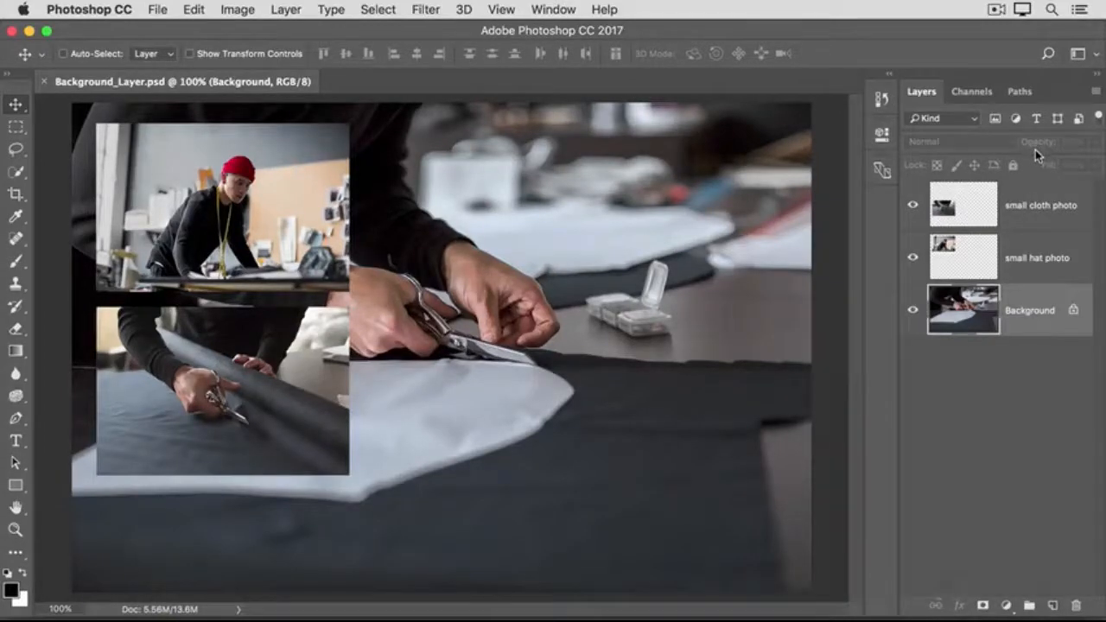
# Step: Unlock the Background layer to convert it into a regular layer
pyautogui.click(1073, 311)
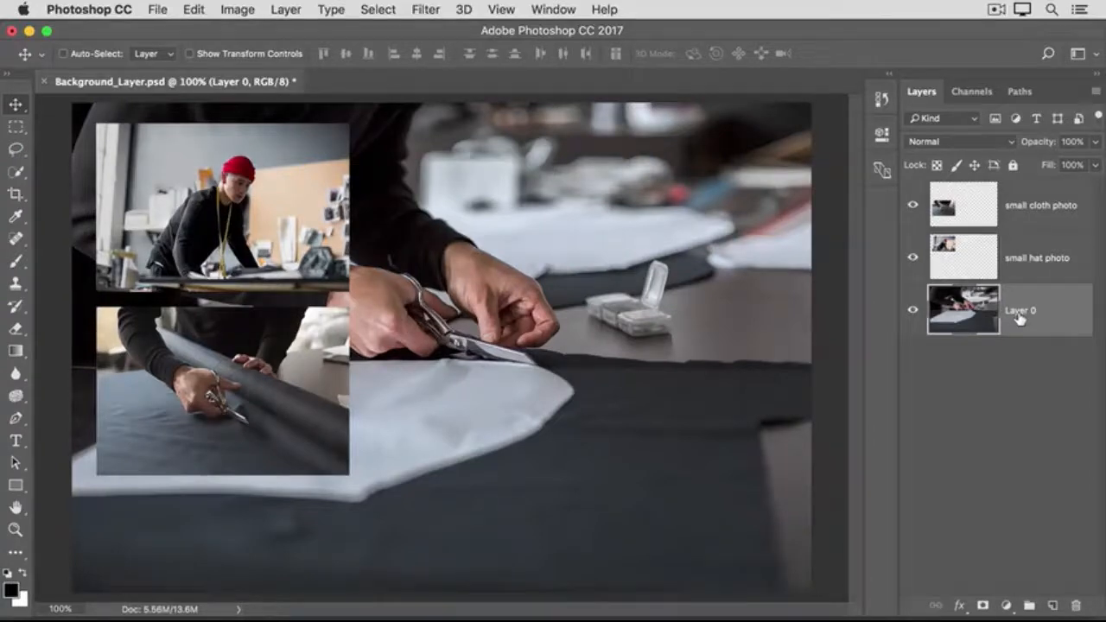
pyautogui.moveTo(1020, 318); pyautogui.dragTo(556, 345)
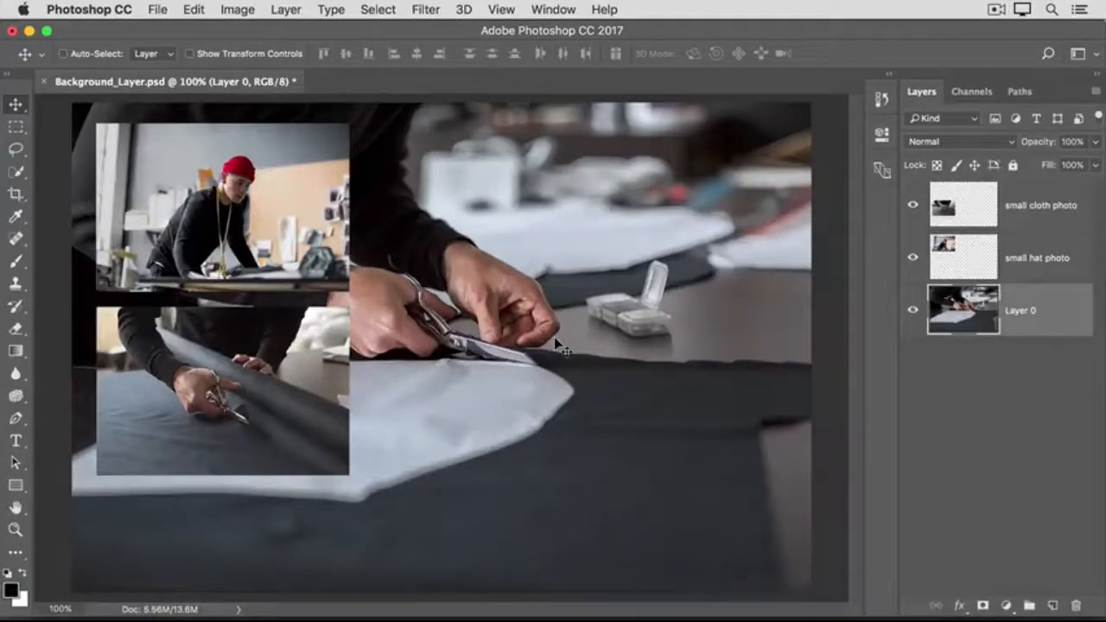
# Step: Shift Layer 0's image to the right on the canvas, exposing a transparent strip along the left edge
pyautogui.moveTo(561, 345); pyautogui.dragTo(765, 343)
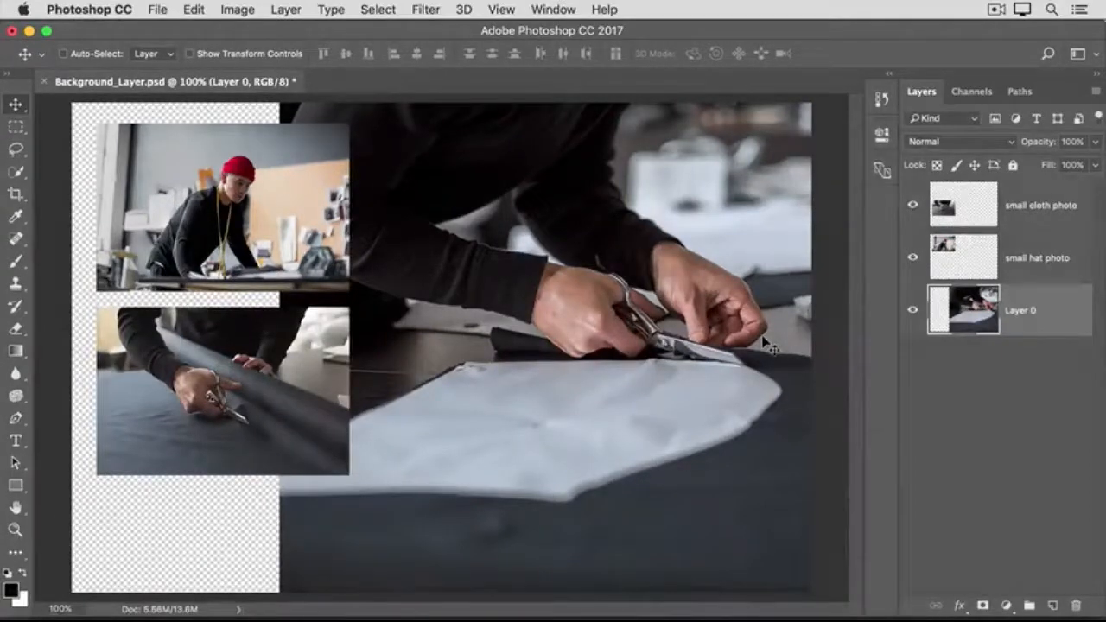
pyautogui.click(285, 12)
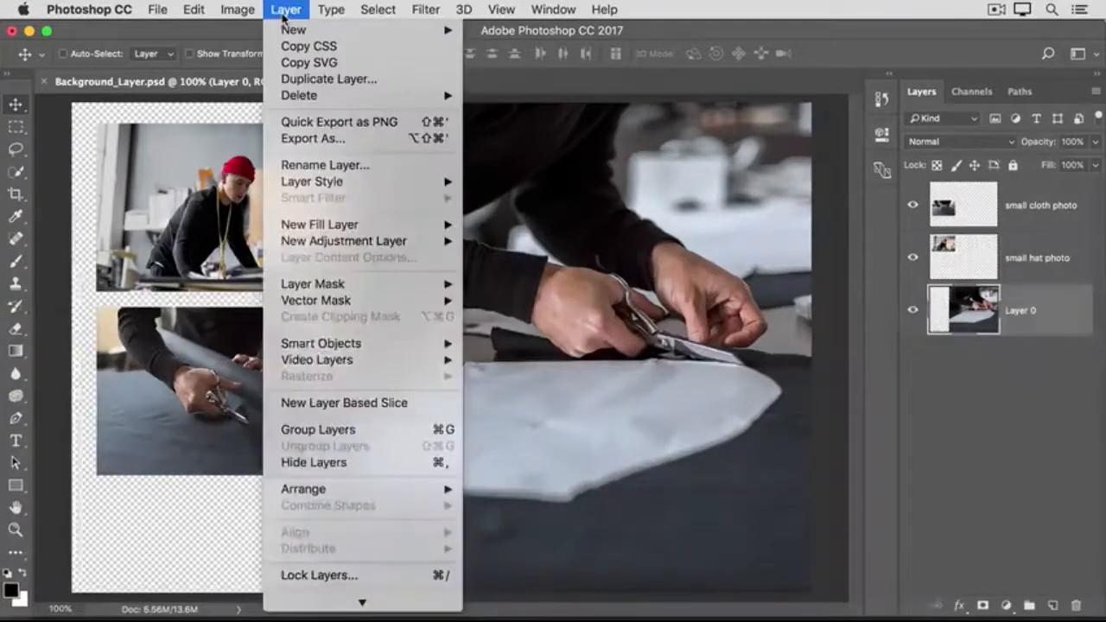
pyautogui.moveTo(293, 29)
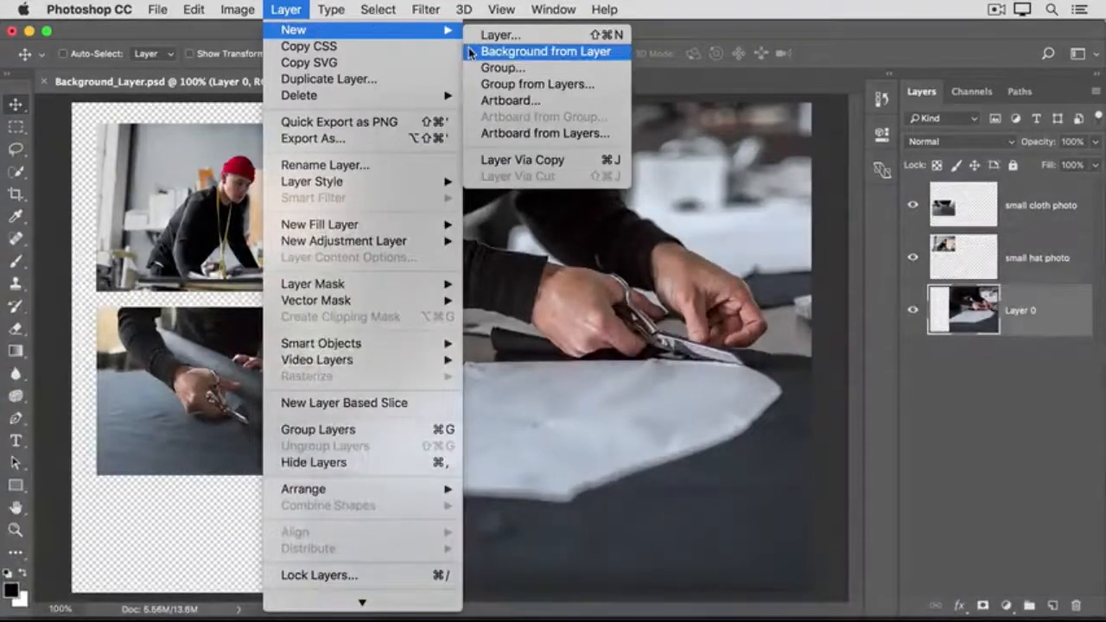
pyautogui.click(695, 39)
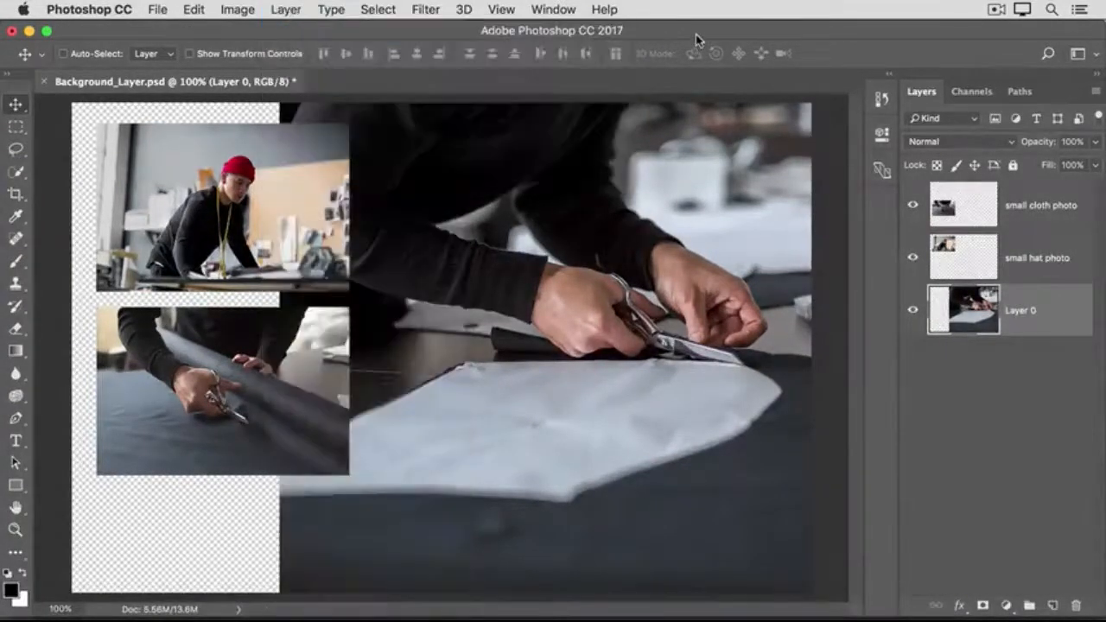
# Step: Add a new layer beneath Layer 0 and fill it with white at 100% opacity in Normal mode
pyautogui.click(1053, 607)
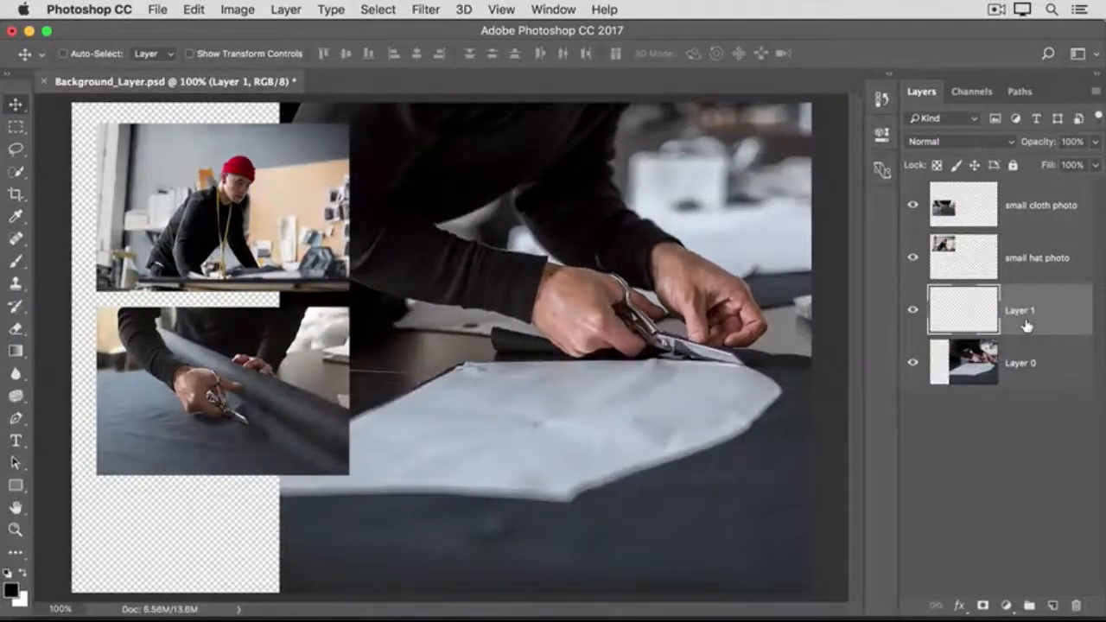
pyautogui.moveTo(1051, 316); pyautogui.dragTo(1056, 394)
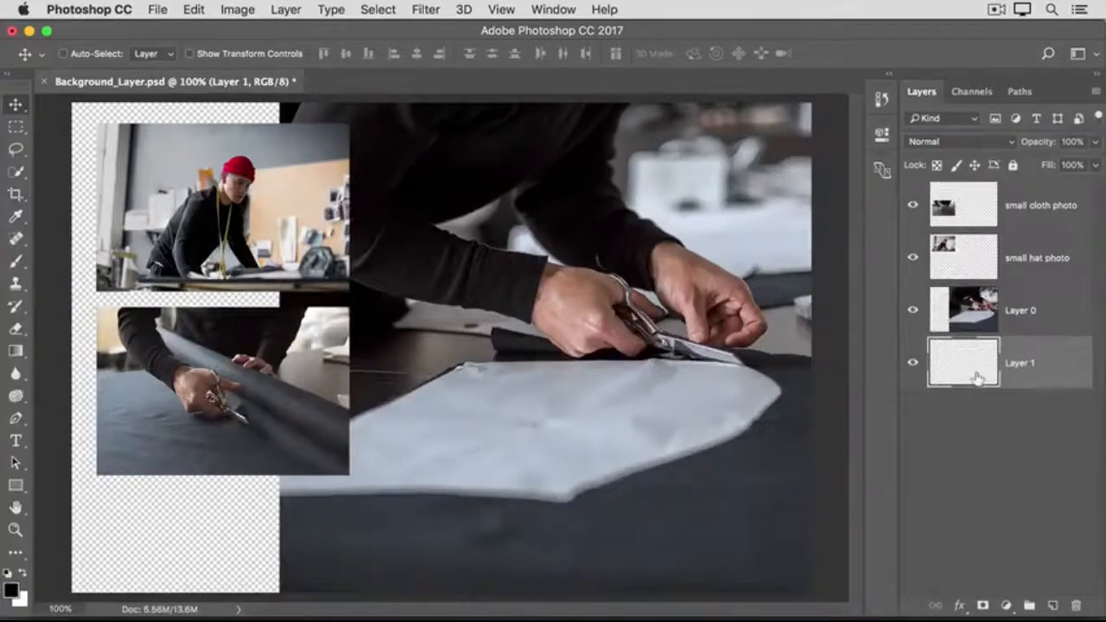
pyautogui.click(190, 14)
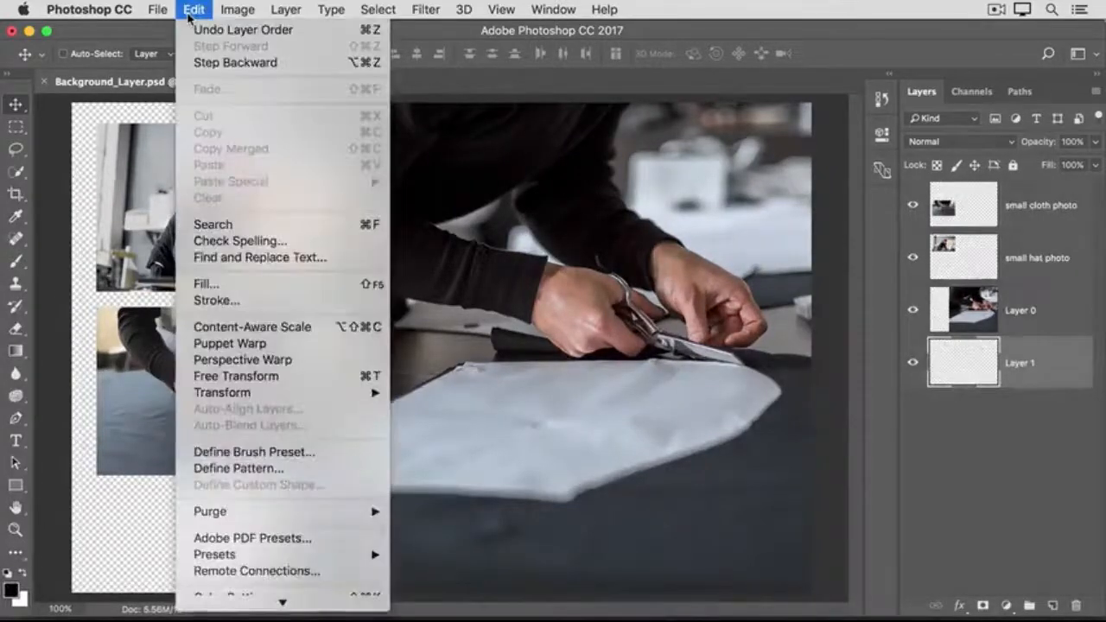
pyautogui.click(208, 284)
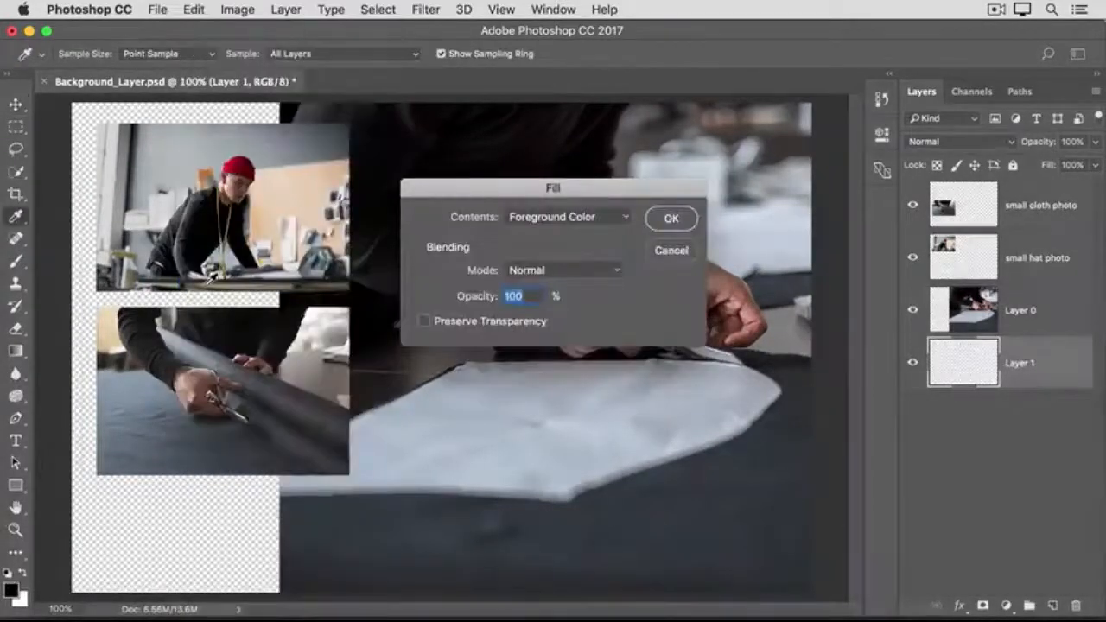
pyautogui.click(625, 218)
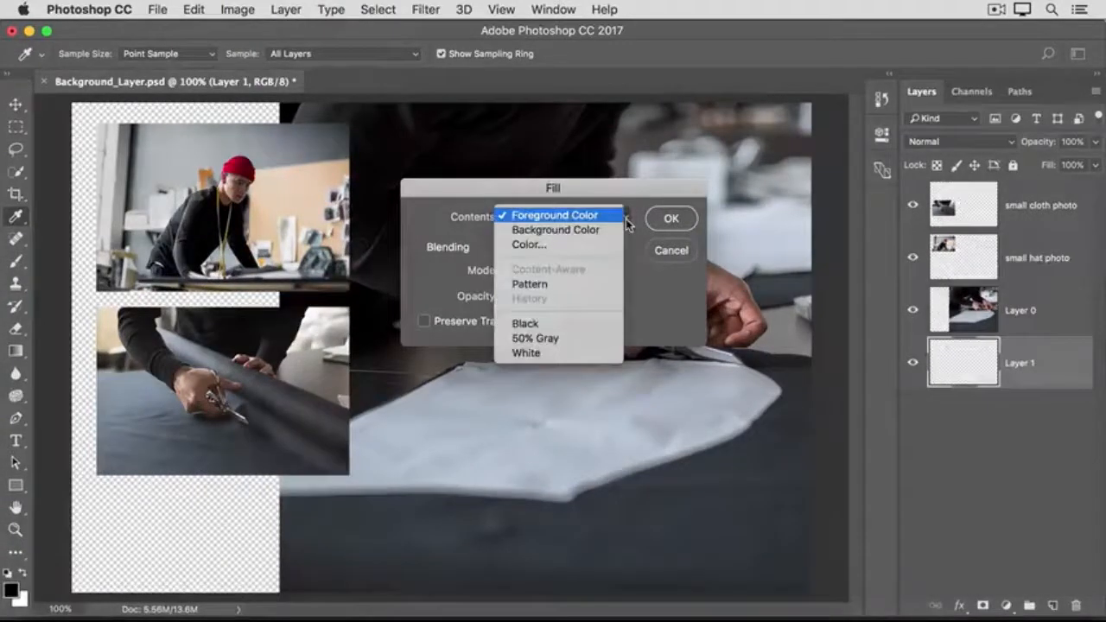
pyautogui.click(619, 352)
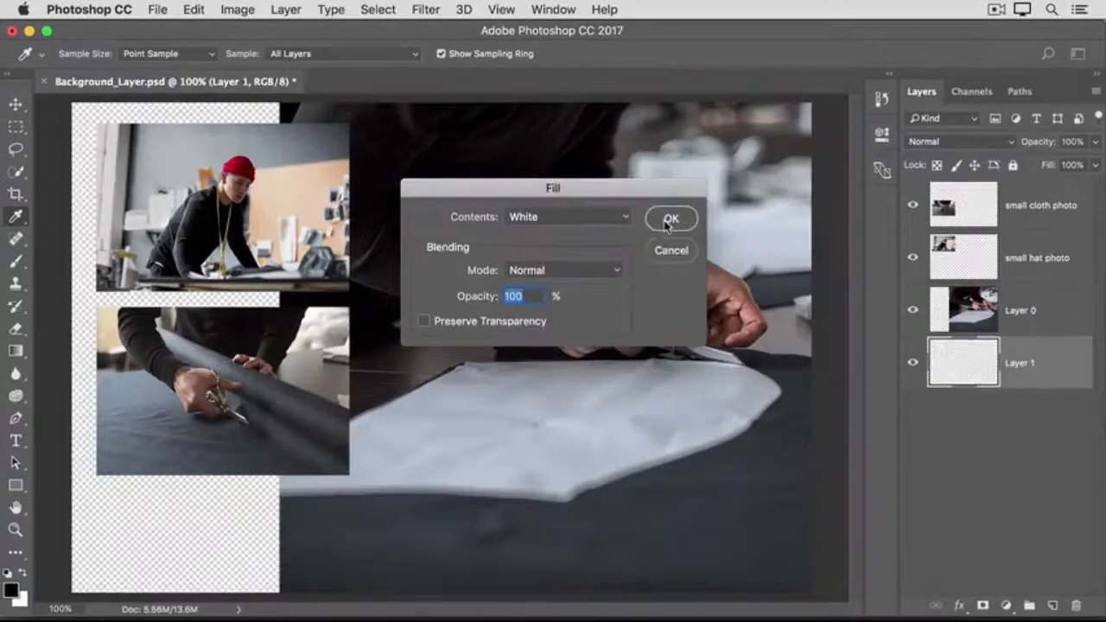
pyautogui.click(671, 219)
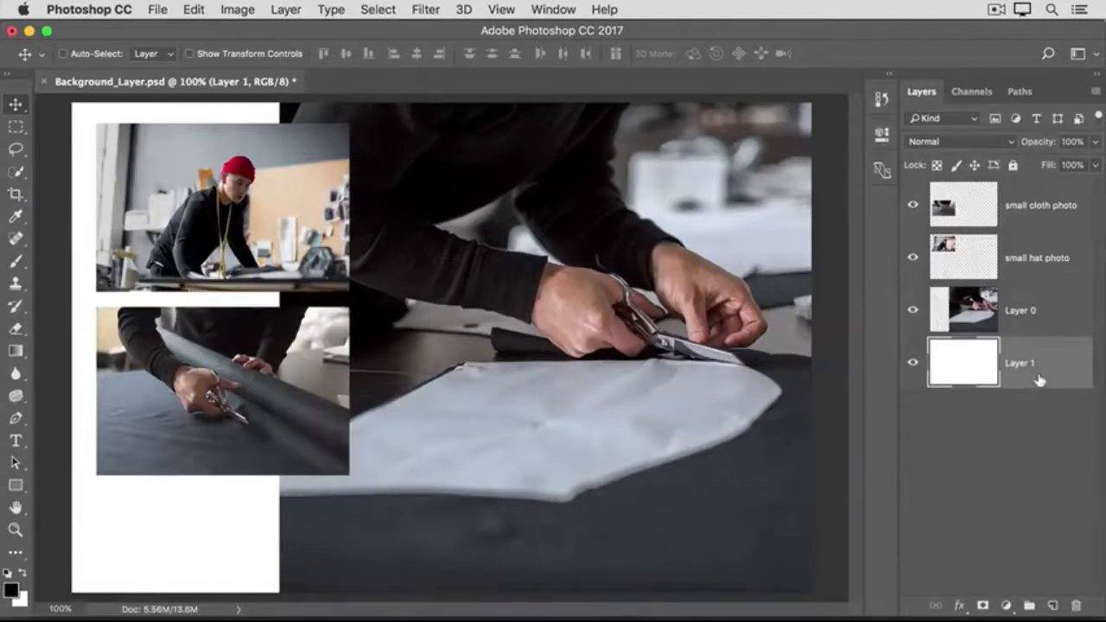
# Step: Convert the white-filled Layer 1 into the document's Background layer
pyautogui.click(286, 10)
pyautogui.moveTo(397, 30)
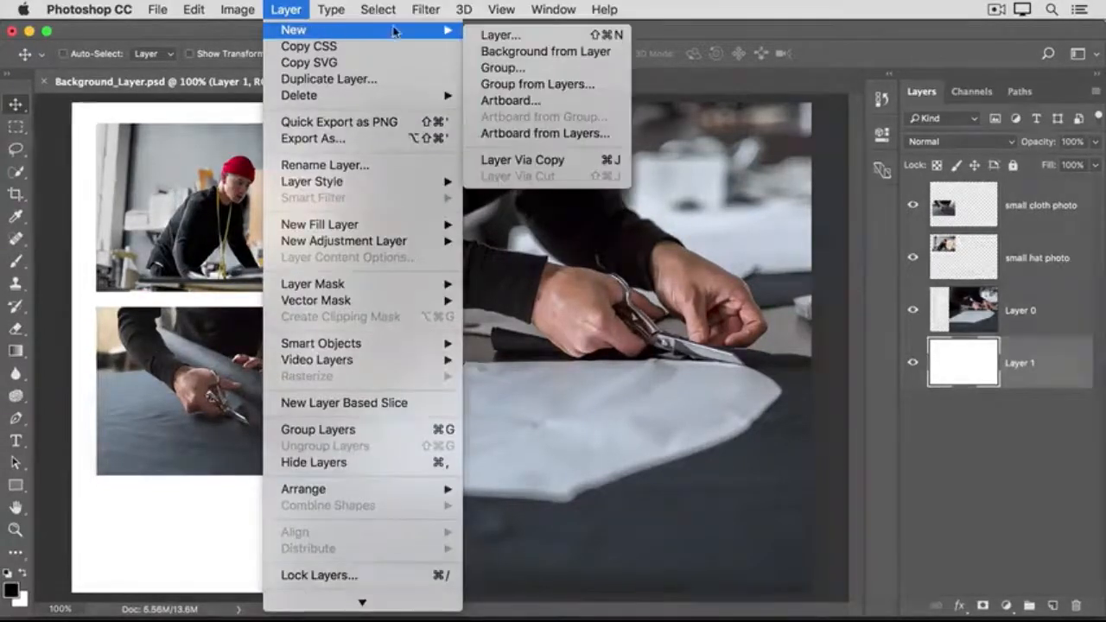
pyautogui.click(473, 52)
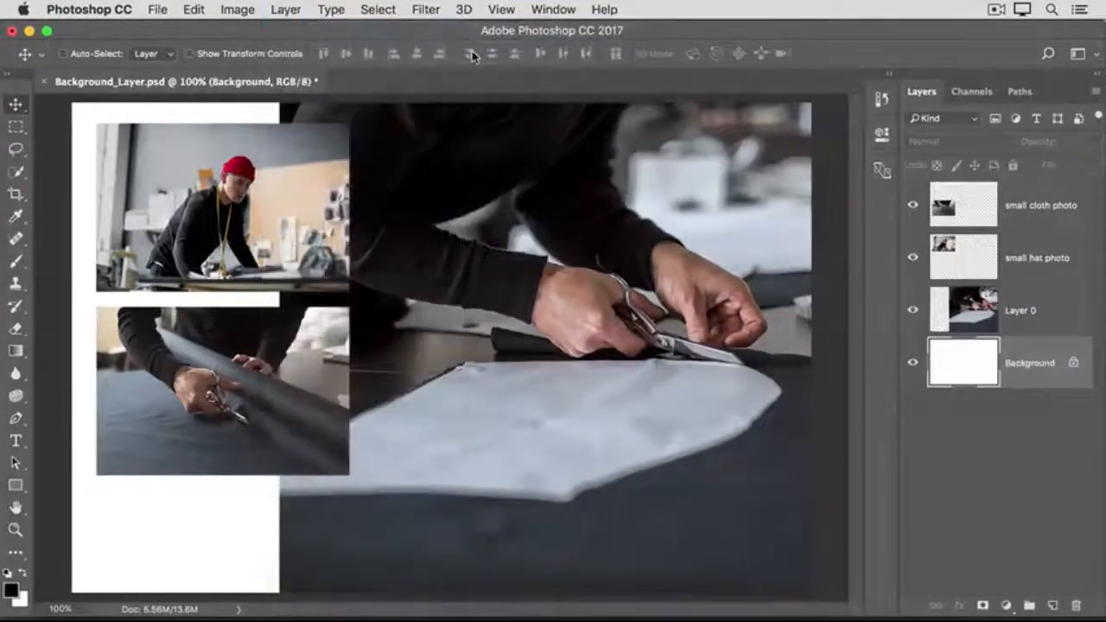
pyautogui.moveTo(775, 367); pyautogui.dragTo(672, 317)
pyautogui.click(680, 242)
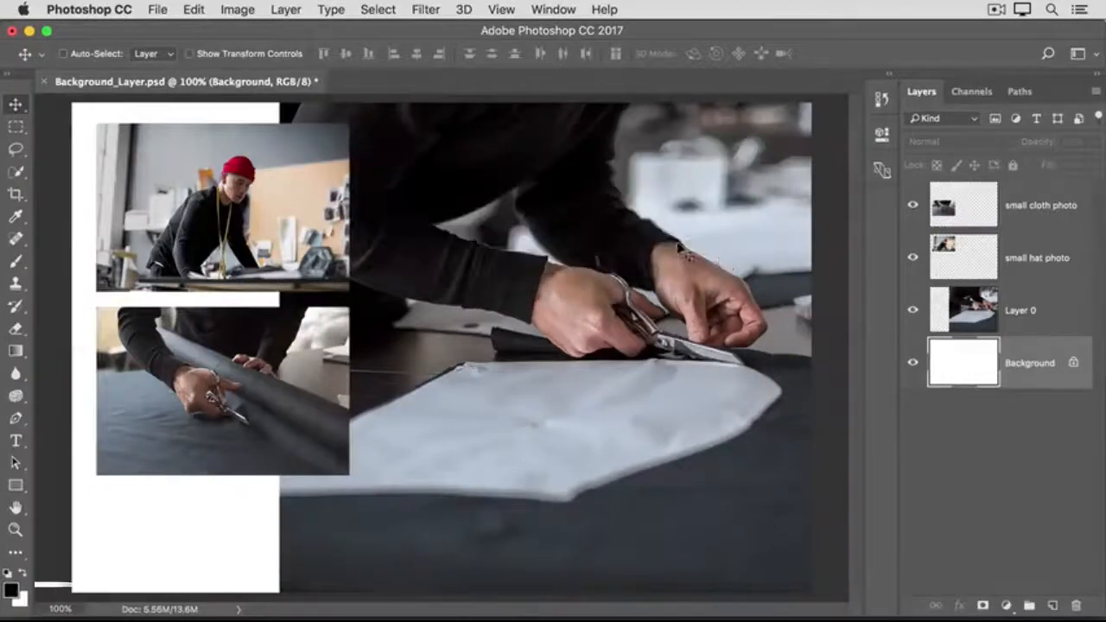